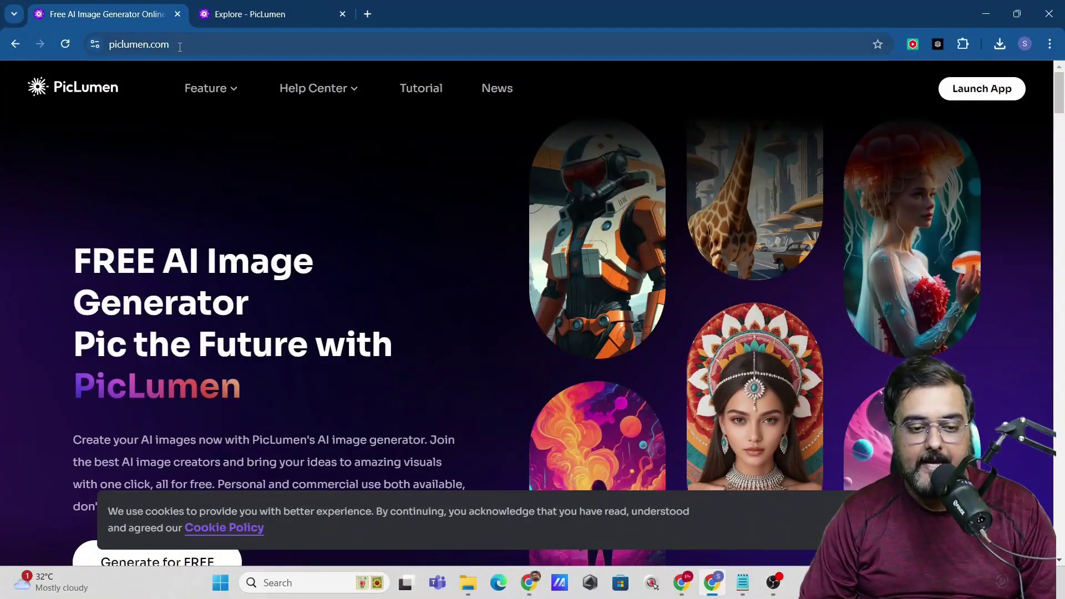
# - Show piclumen.com's Explore page in Random order, pointing out the Random, Hot, Latest and Likes tabs
pyautogui.moveTo(179, 47); pyautogui.dragTo(107, 48)
pyautogui.moveTo(301, 114)
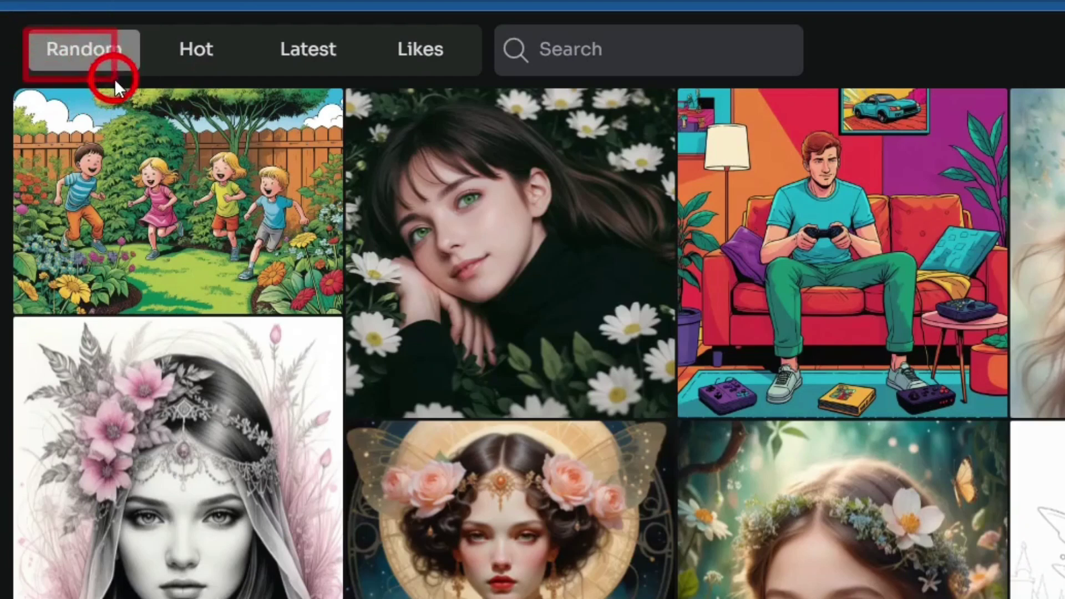
pyautogui.click(242, 66)
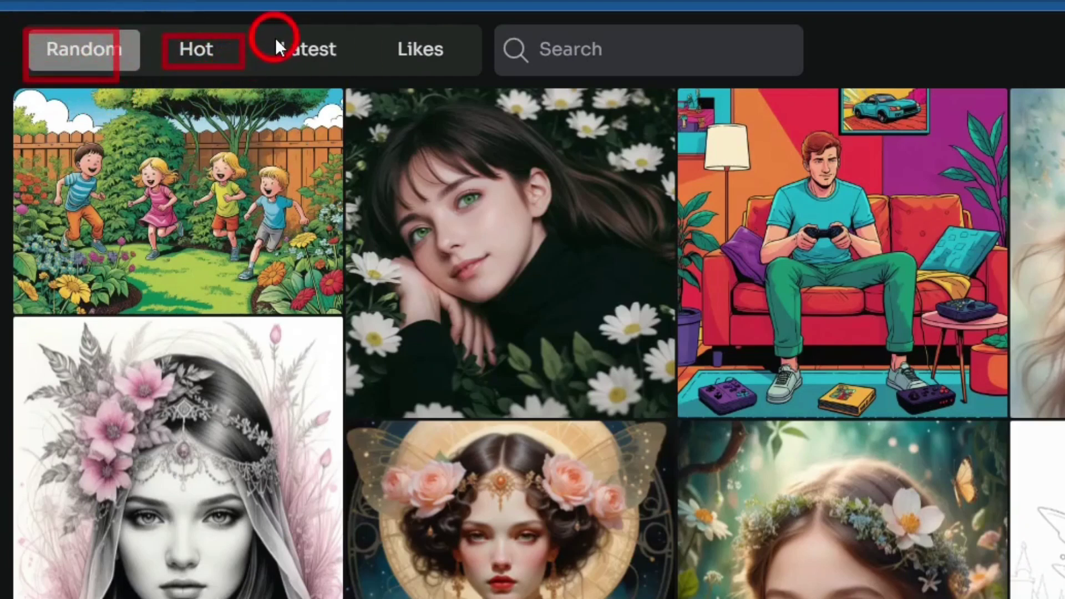
pyautogui.click(359, 68)
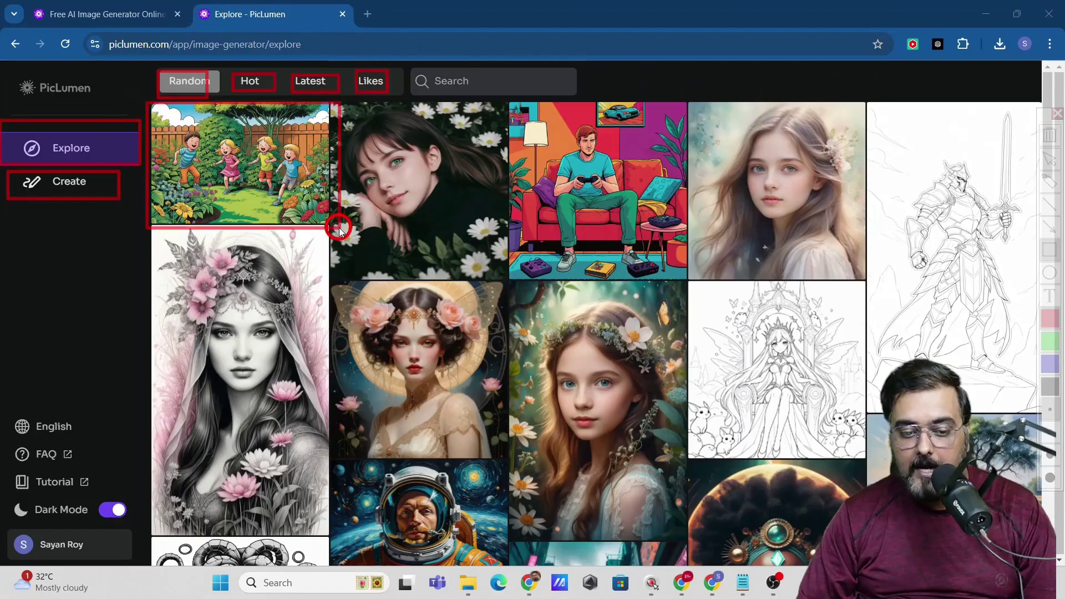
pyautogui.moveTo(339, 231)
pyautogui.mouseDown()
pyautogui.moveTo(604, 297)
pyautogui.moveTo(875, 418)
pyautogui.moveTo(1002, 491)
pyautogui.mouseUp()
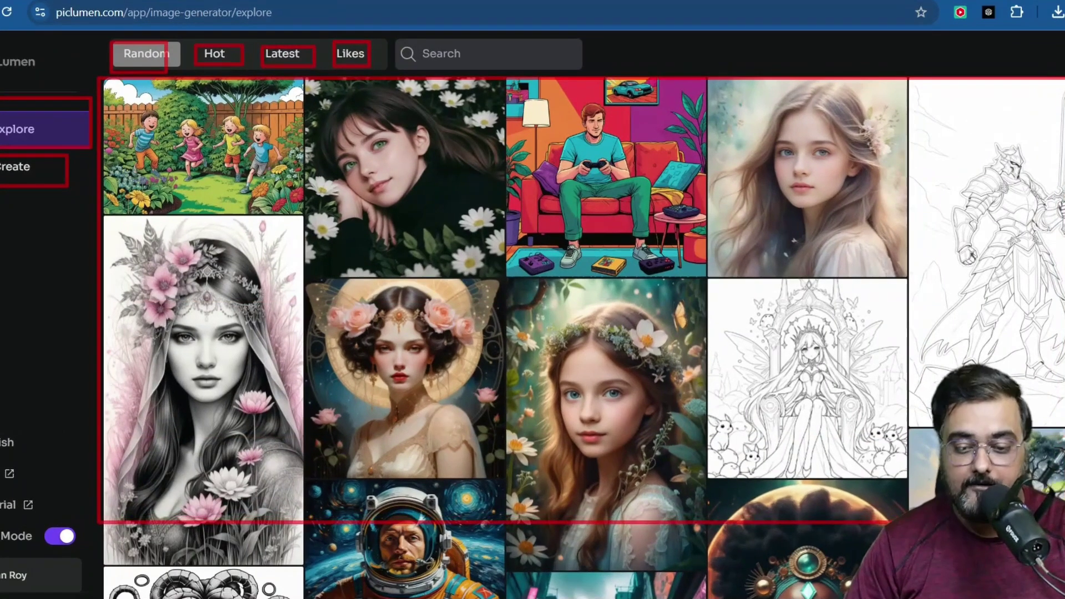
pyautogui.press('Escape')
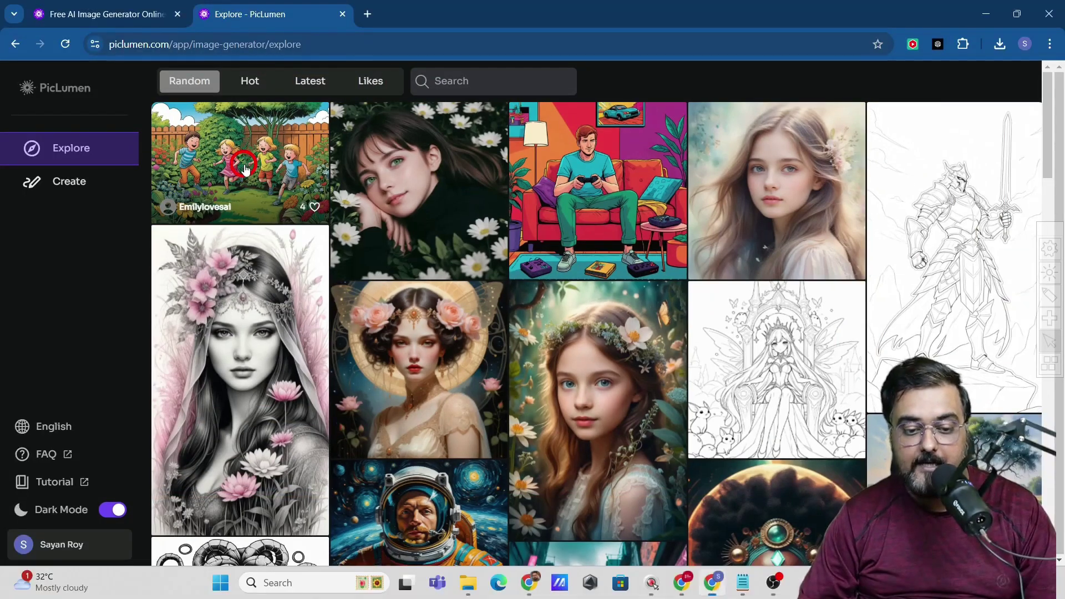
pyautogui.click(246, 168)
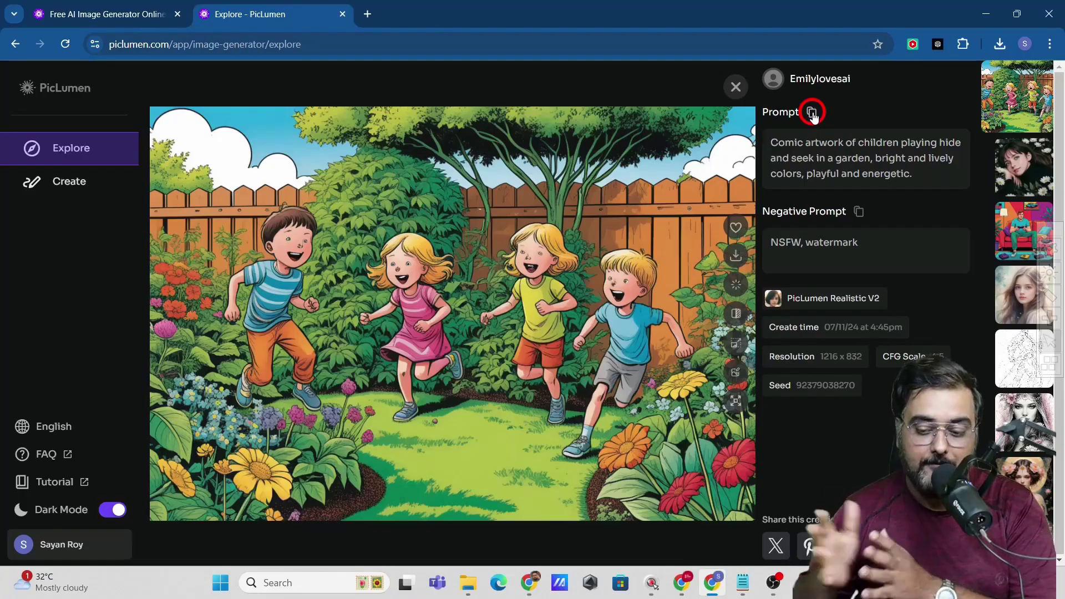
pyautogui.click(731, 261)
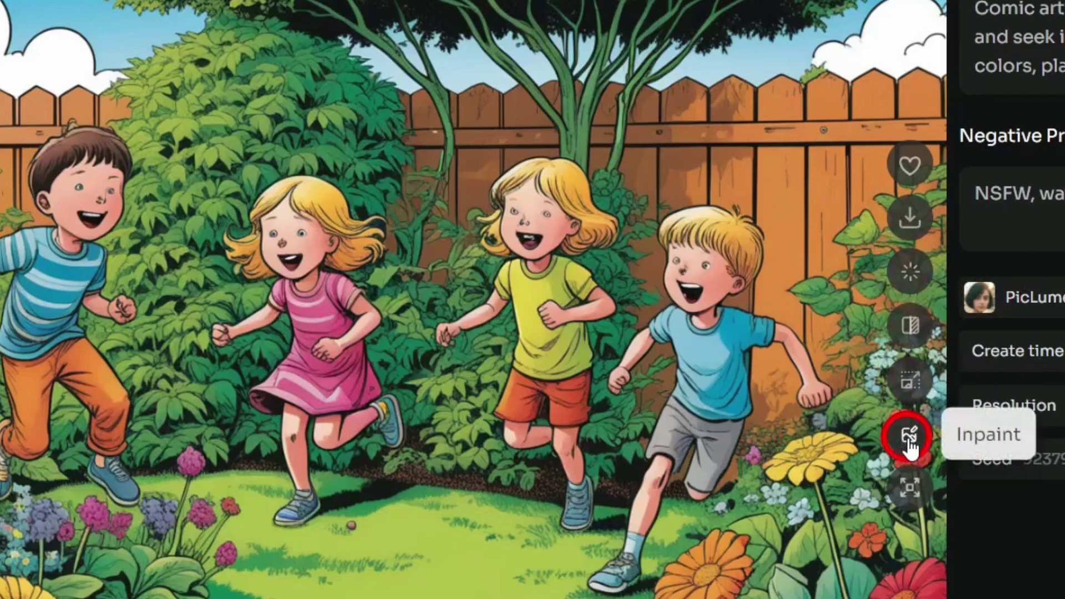
pyautogui.click(910, 488)
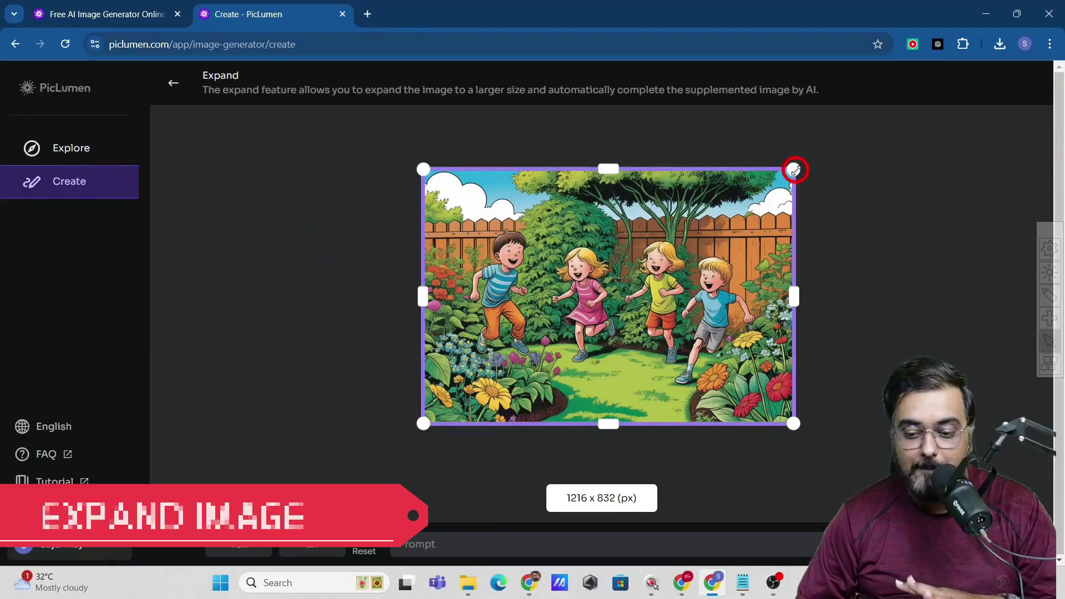
pyautogui.moveTo(1020, 55); pyautogui.dragTo(1064, 4)
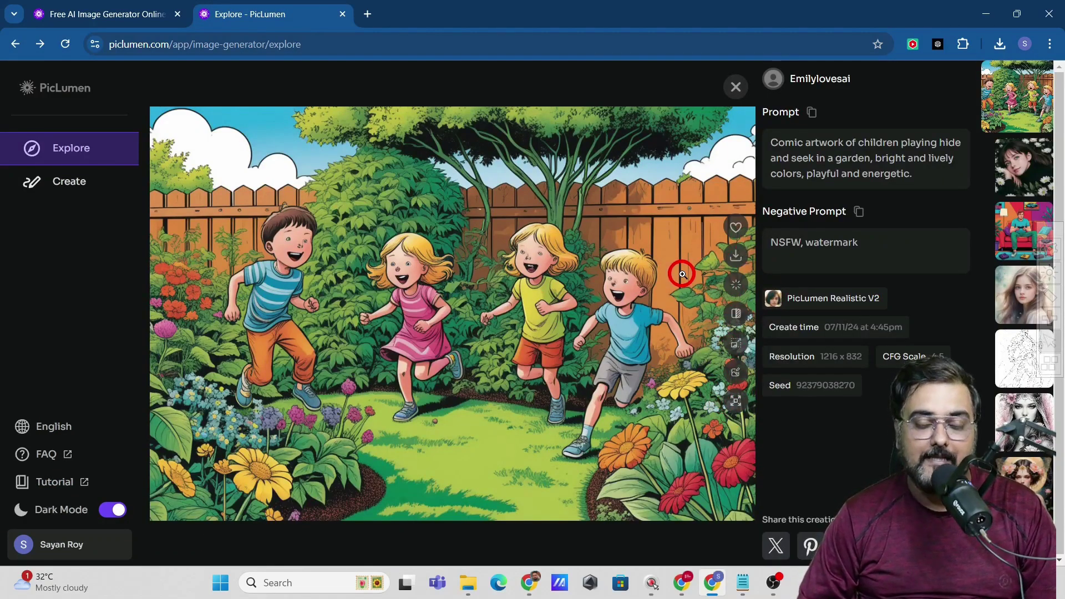
pyautogui.click(735, 90)
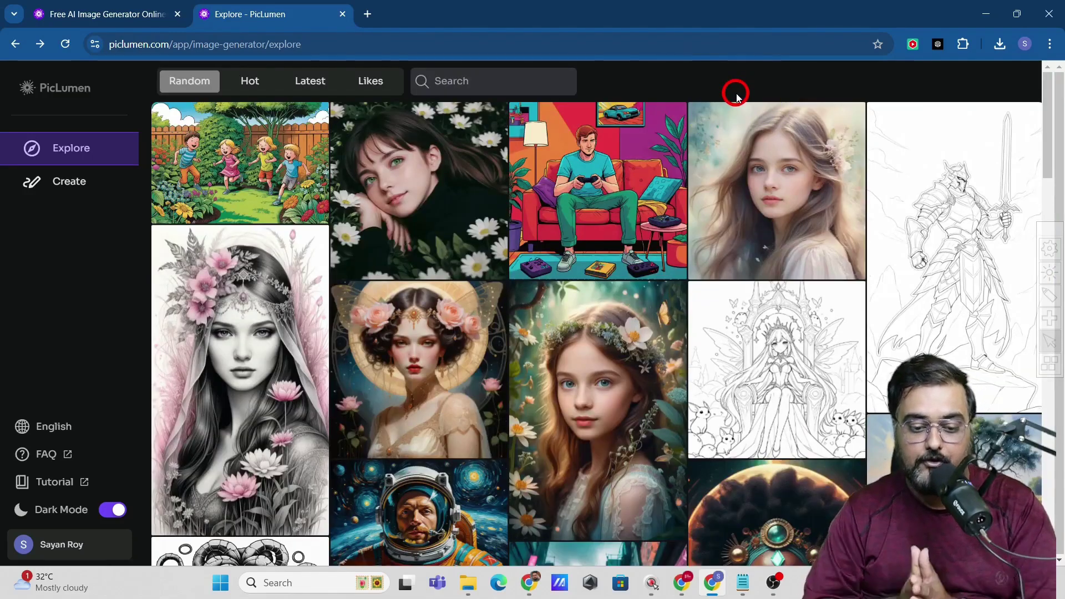
pyautogui.click(960, 178)
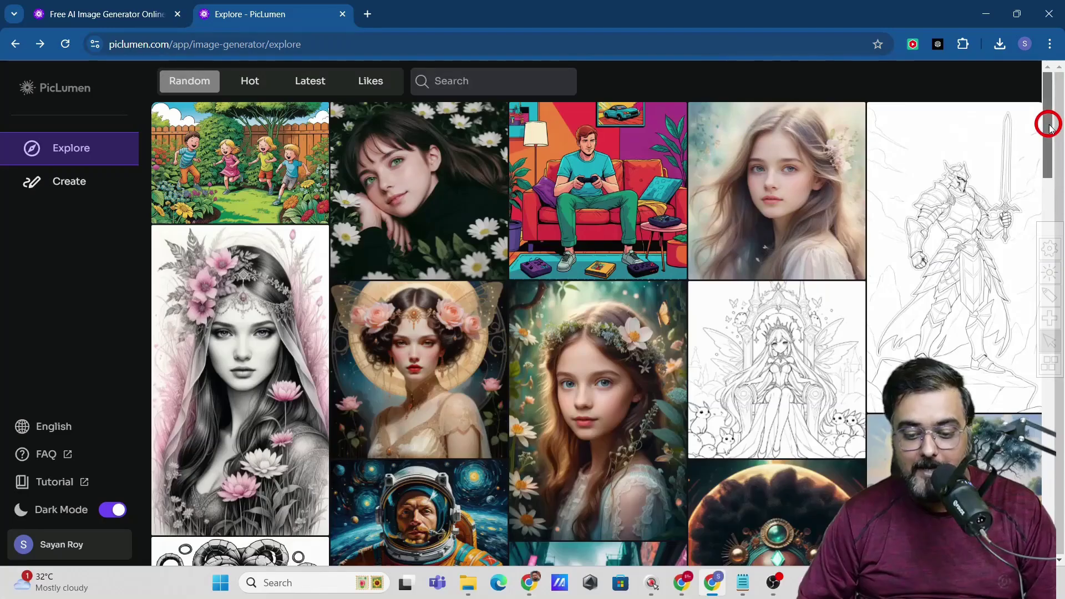
pyautogui.moveTo(1049, 123); pyautogui.dragTo(1054, 199)
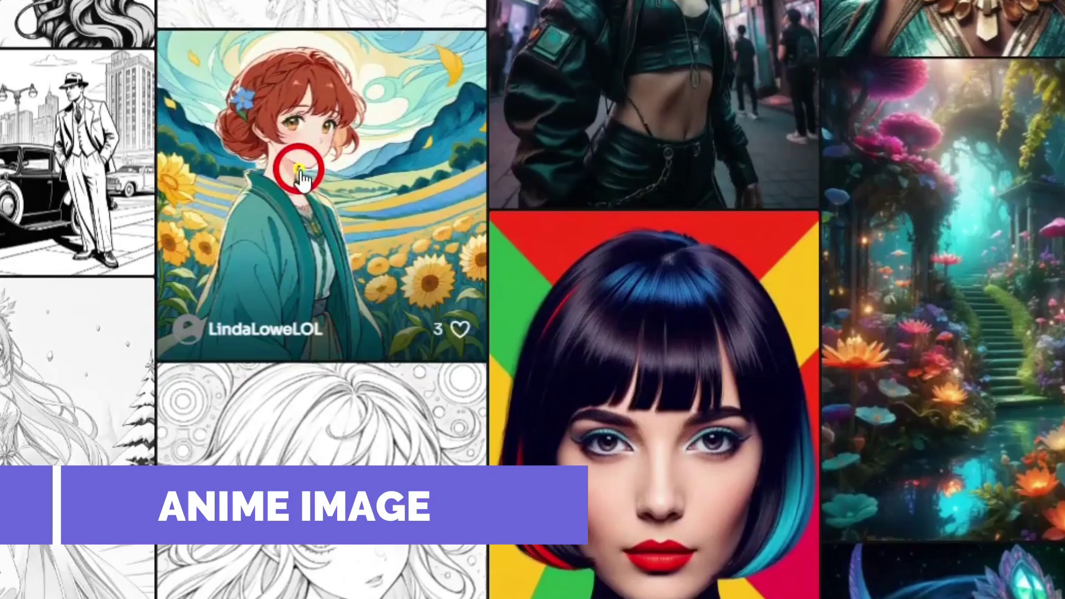
pyautogui.click(297, 172)
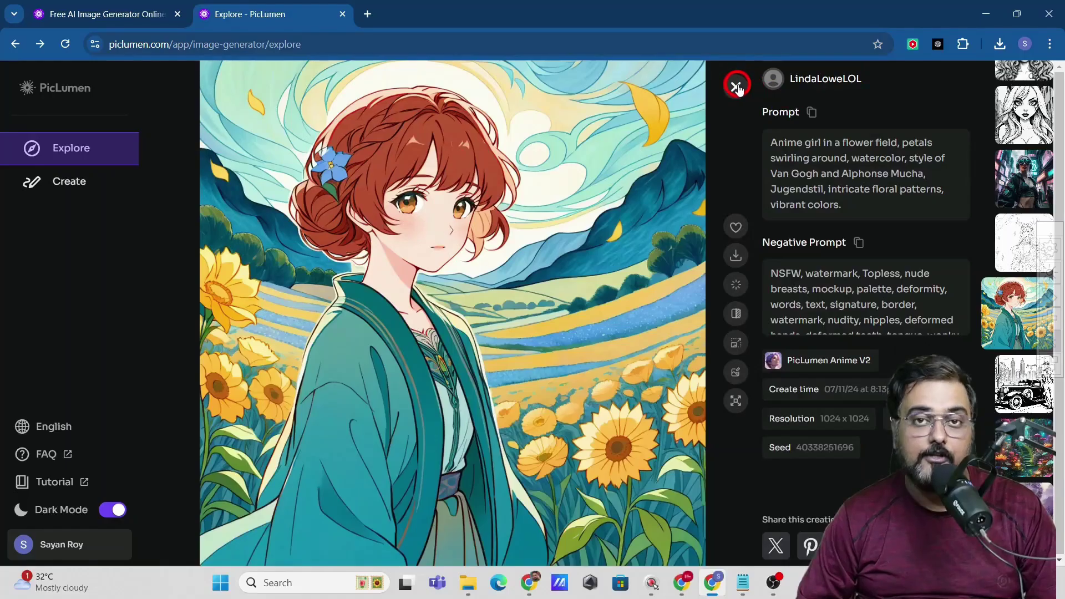
pyautogui.click(735, 85)
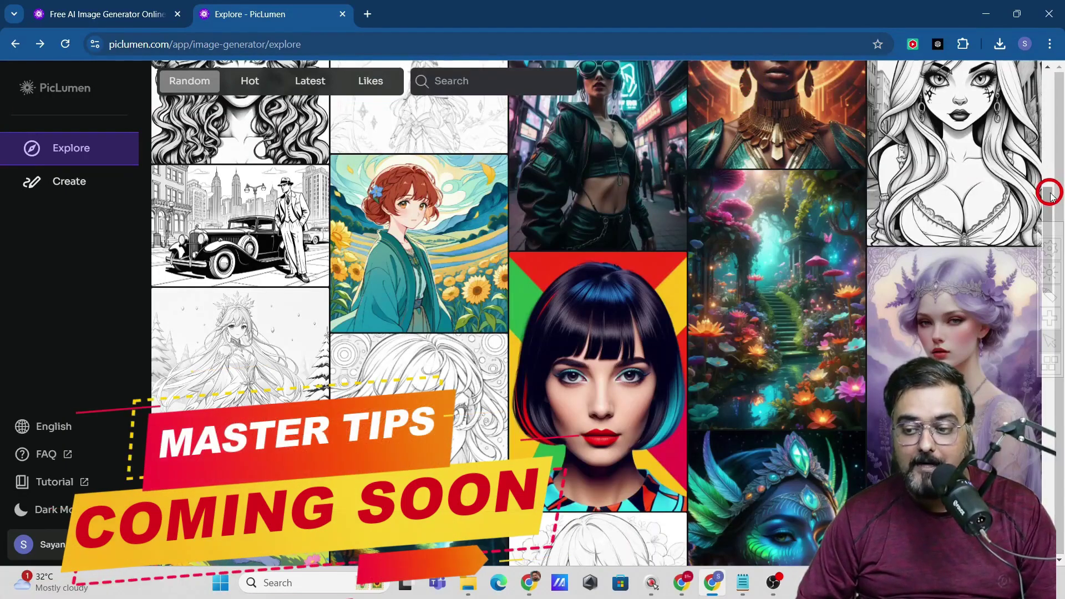
pyautogui.moveTo(1050, 195); pyautogui.dragTo(1056, 148)
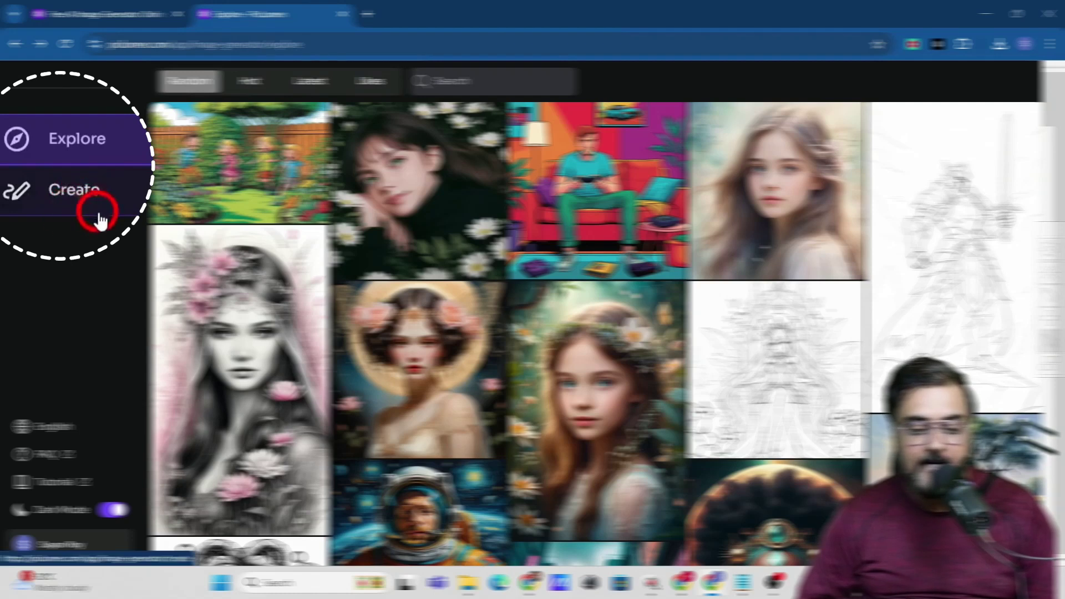
pyautogui.click(77, 203)
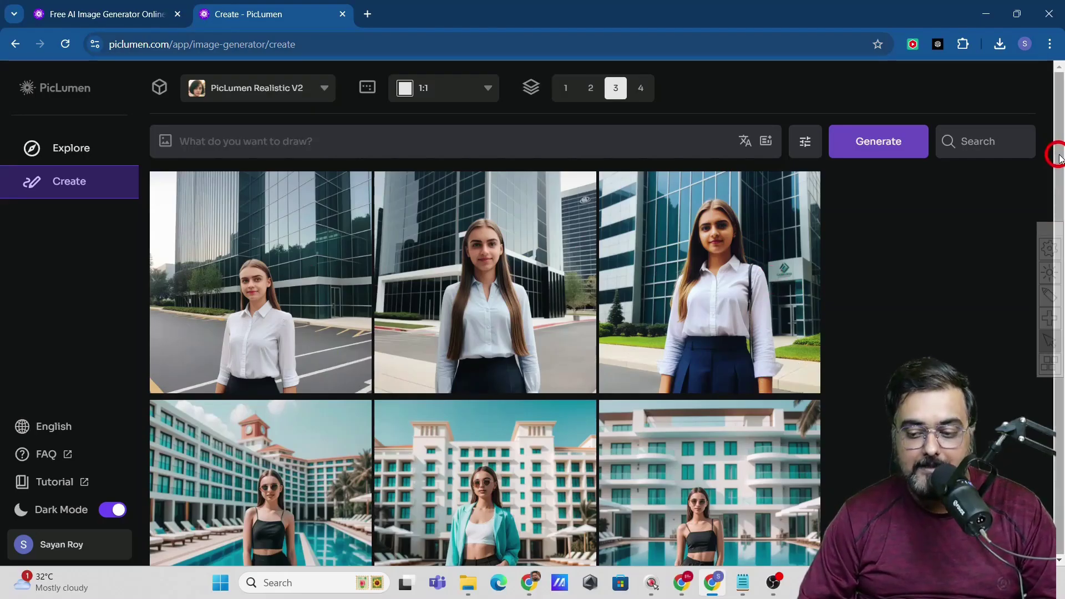
# - Enter 'a cute dog playing by the sea beach in a beautiful sunny day' and review models, keeping Realistic V2
pyautogui.click(1059, 314)
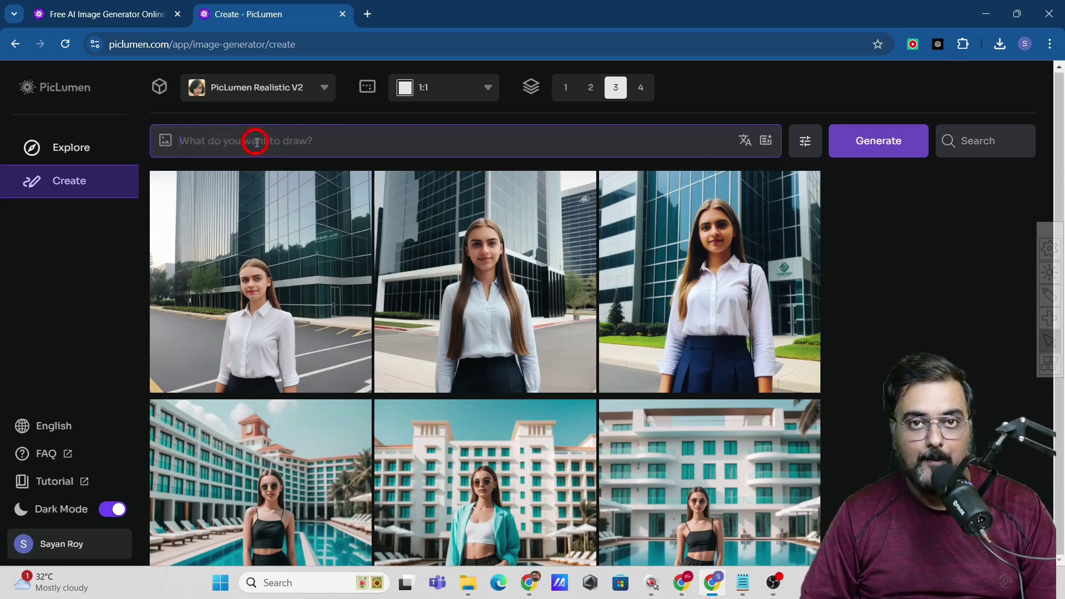
pyautogui.write('a cute dog playing by the sea beach in a beautiful sunny day')
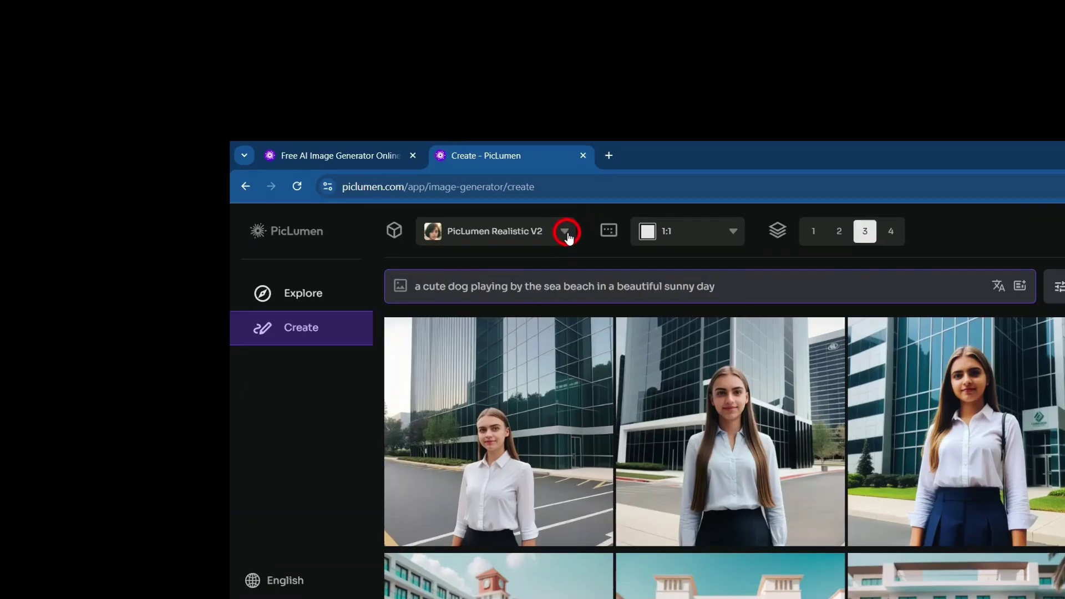
pyautogui.click(566, 235)
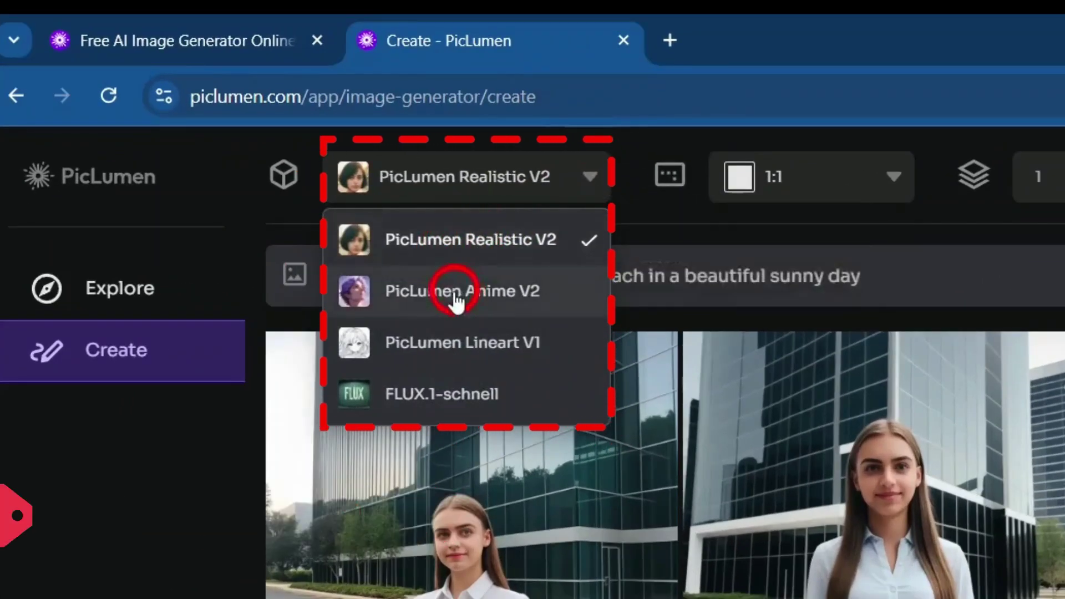
pyautogui.moveTo(469, 295)
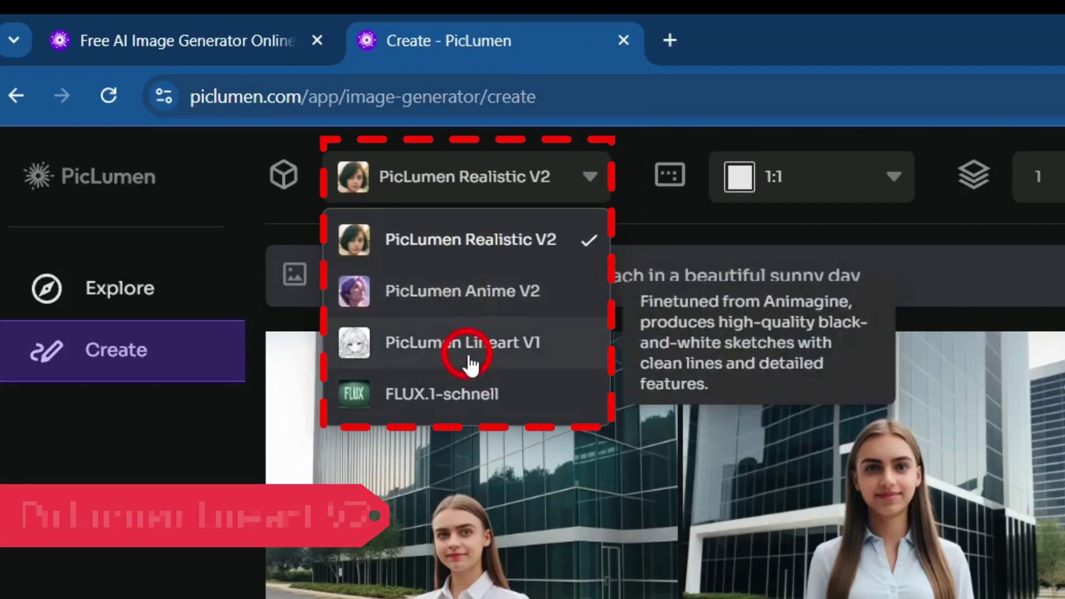
pyautogui.moveTo(396, 415)
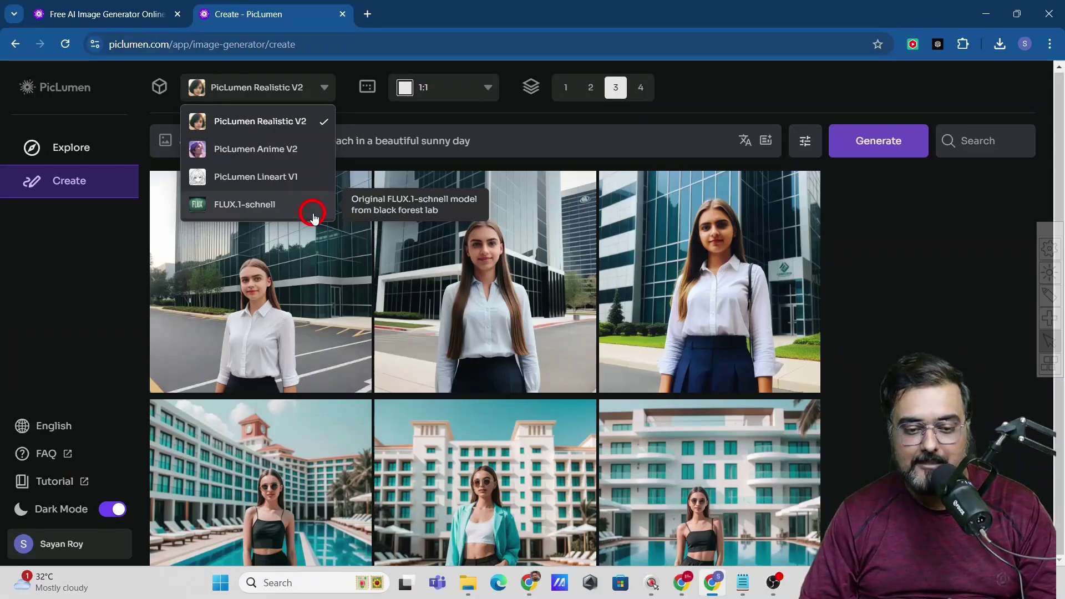
pyautogui.click(366, 115)
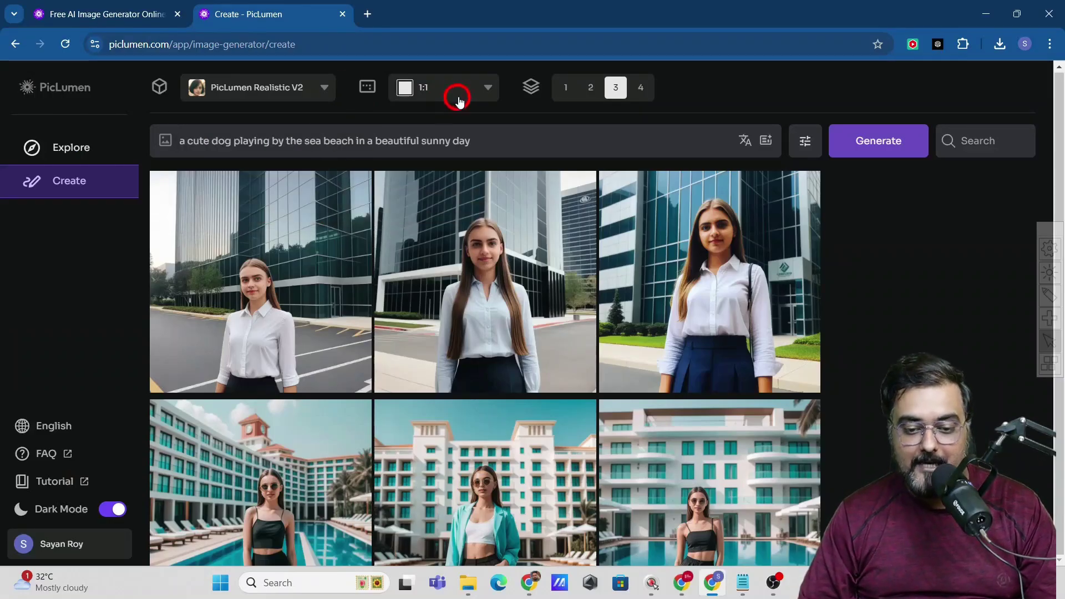
# - Check the aspect ratio choices and toolbar icon tooltips, leaving the dog prompt's settings unchanged
pyautogui.click(471, 89)
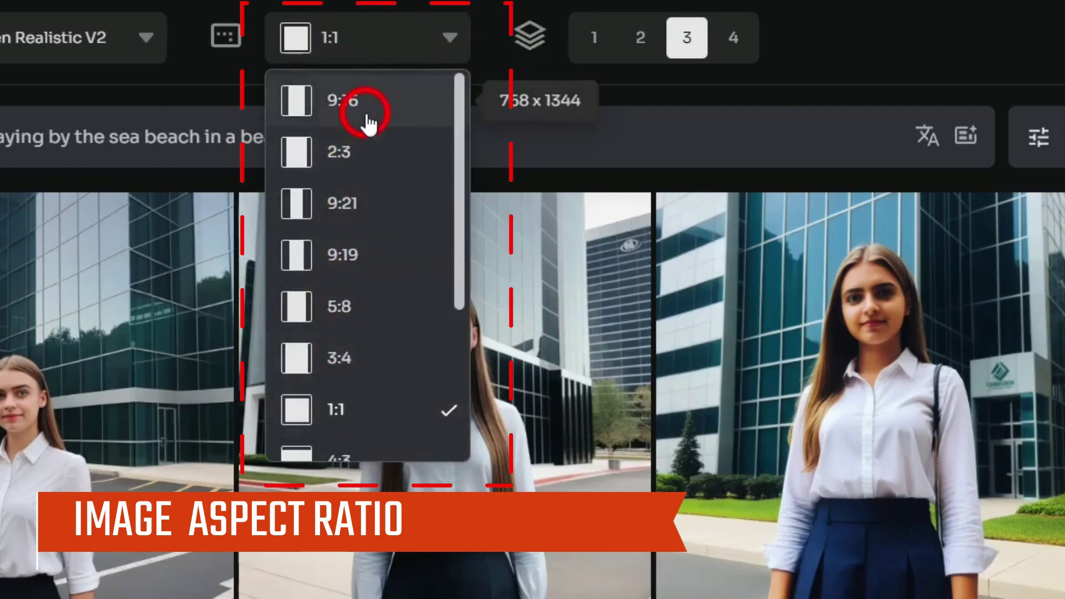
pyautogui.click(818, 37)
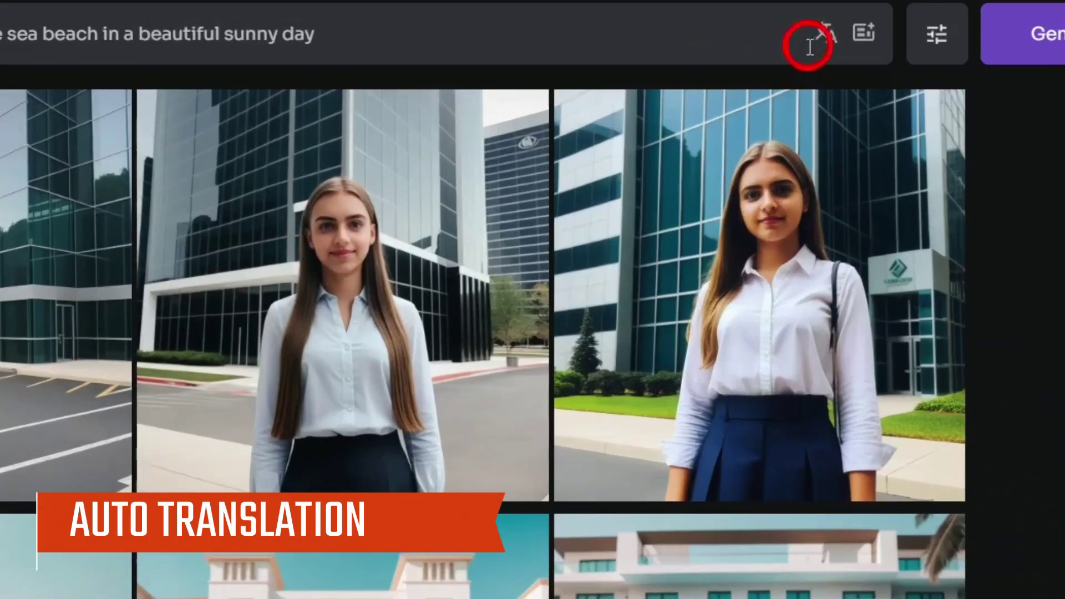
pyautogui.moveTo(818, 36)
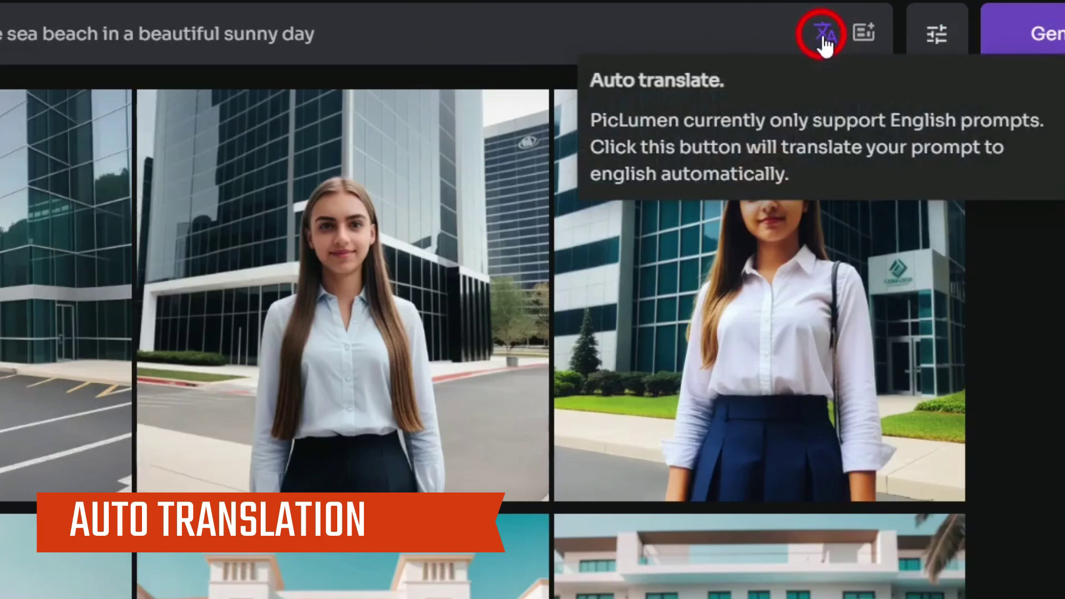
pyautogui.moveTo(863, 35)
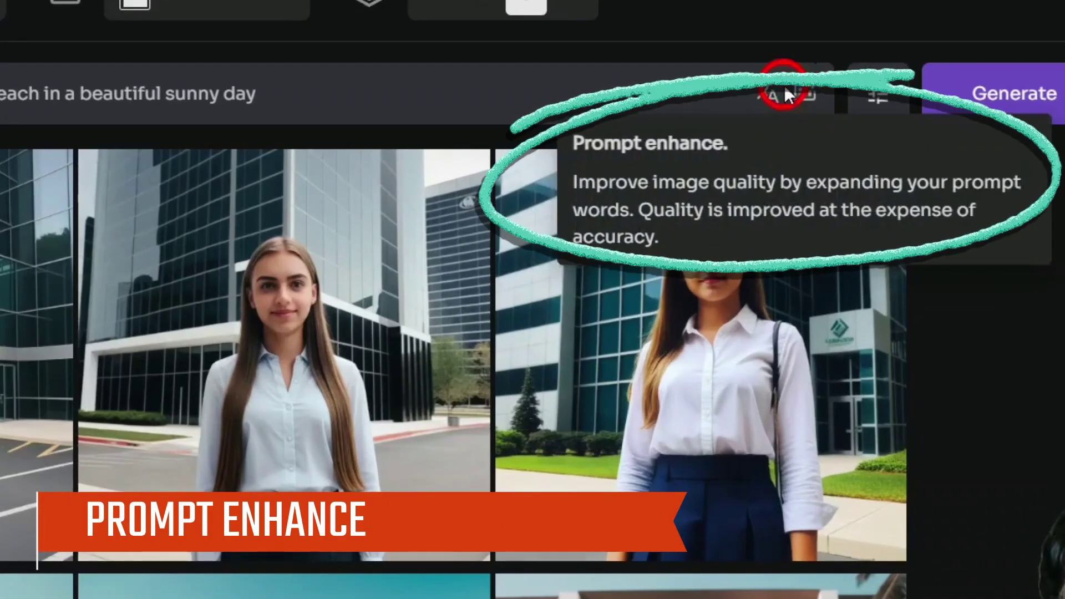
pyautogui.click(872, 103)
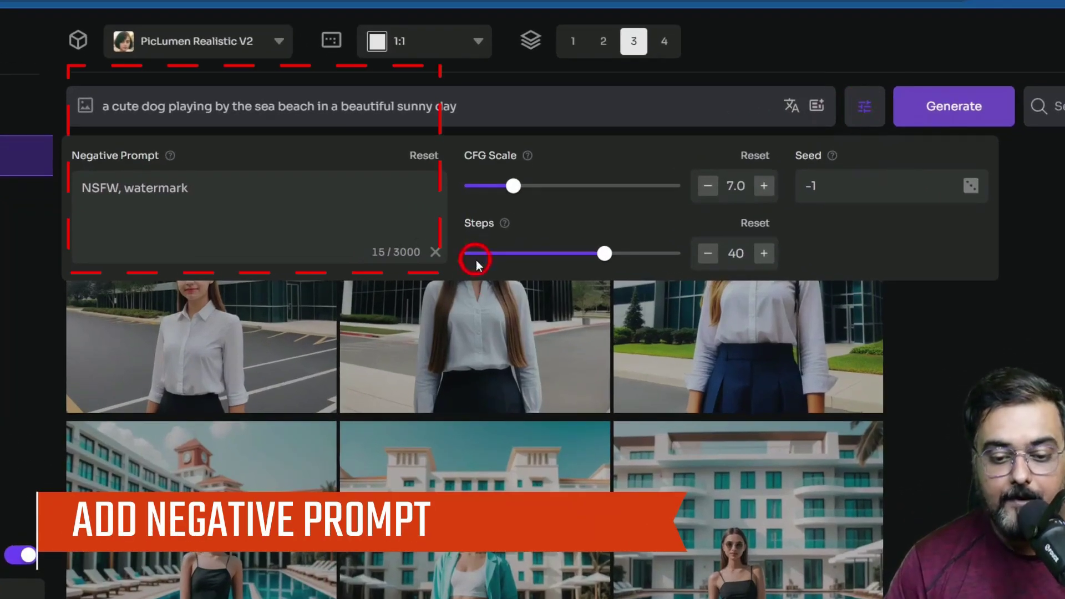
# - Review the advanced settings: negative prompt NSFW, watermark, CFG Scale 7.0, Steps 40, Seed -1
pyautogui.moveTo(209, 187); pyautogui.dragTo(90, 185)
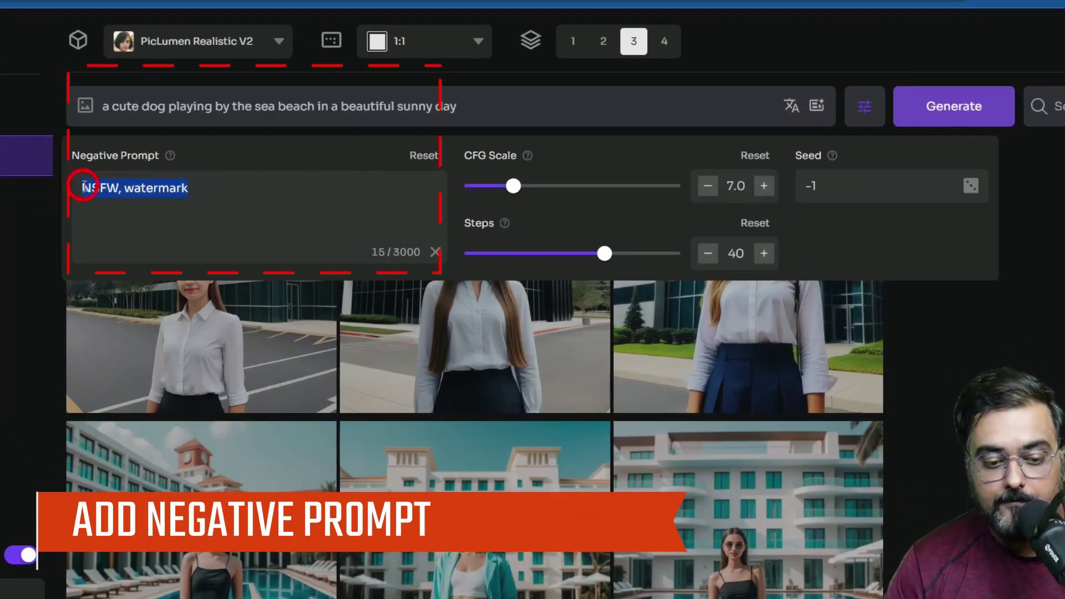
pyautogui.click(352, 186)
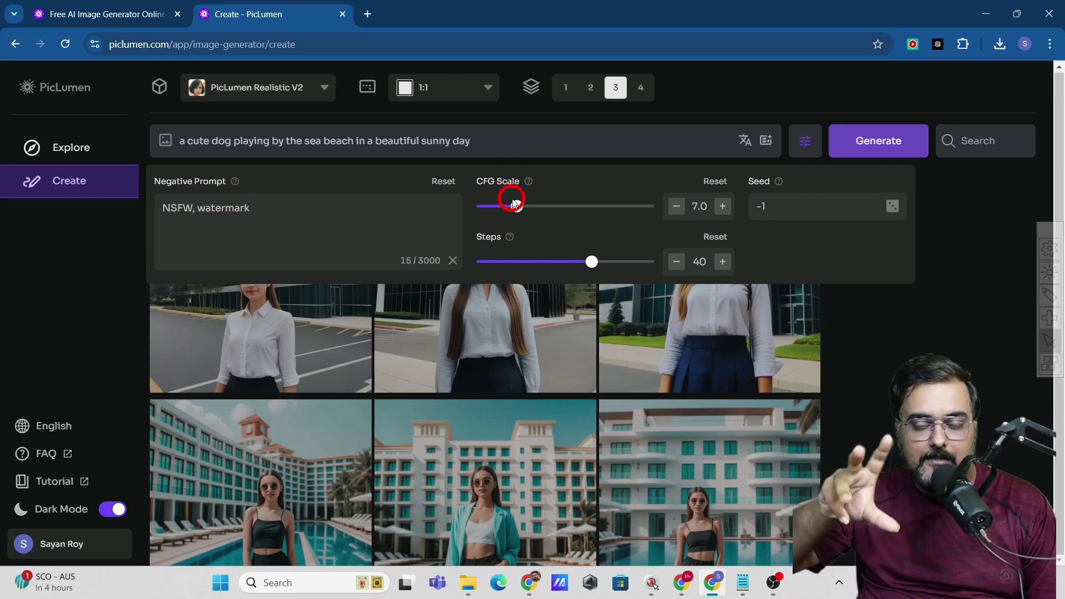
pyautogui.moveTo(596, 266)
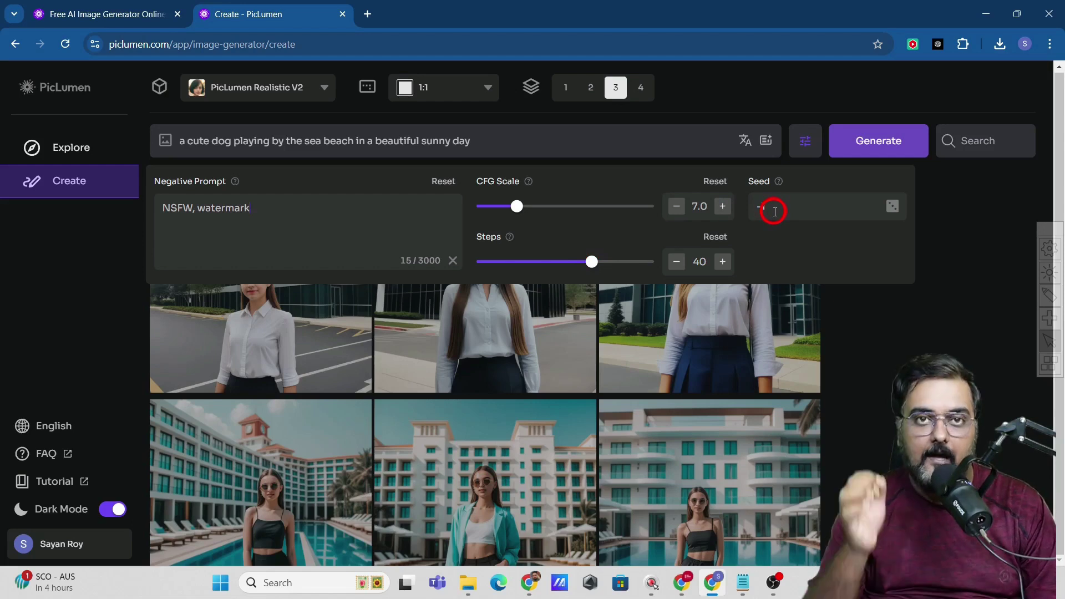
# - Generate three beach-dog images, then inspect the second at full size and the third's details
pyautogui.click(858, 146)
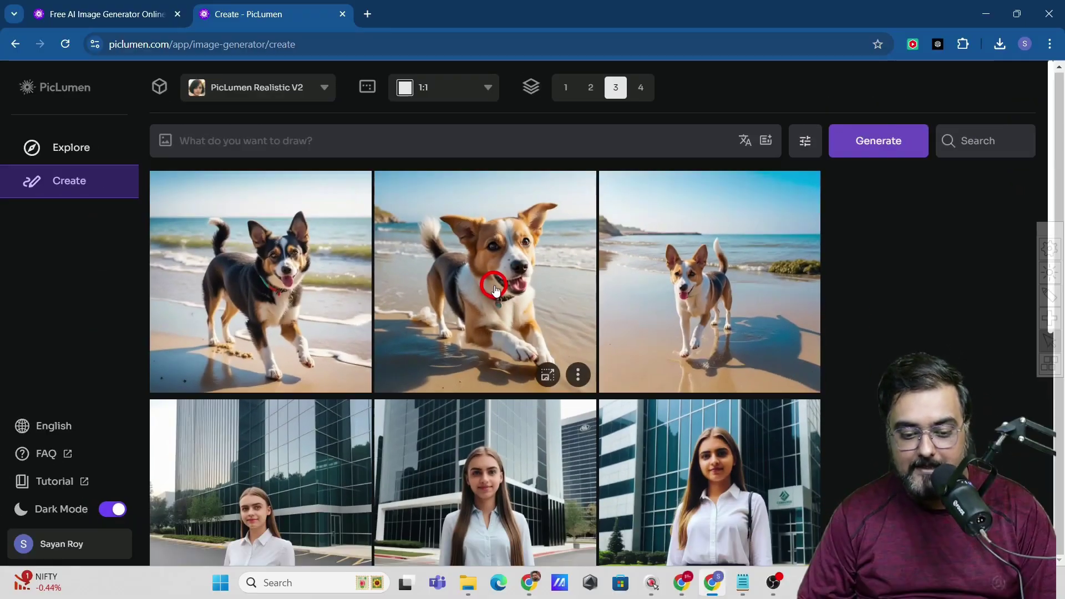
pyautogui.click(499, 303)
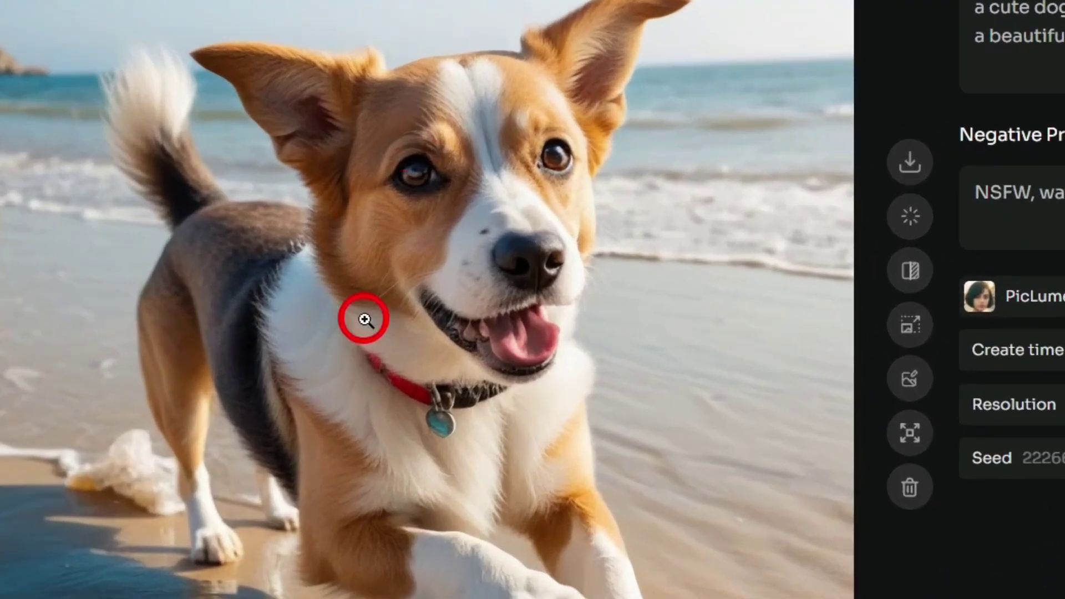
pyautogui.click(497, 168)
pyautogui.click(547, 227)
pyautogui.click(544, 227)
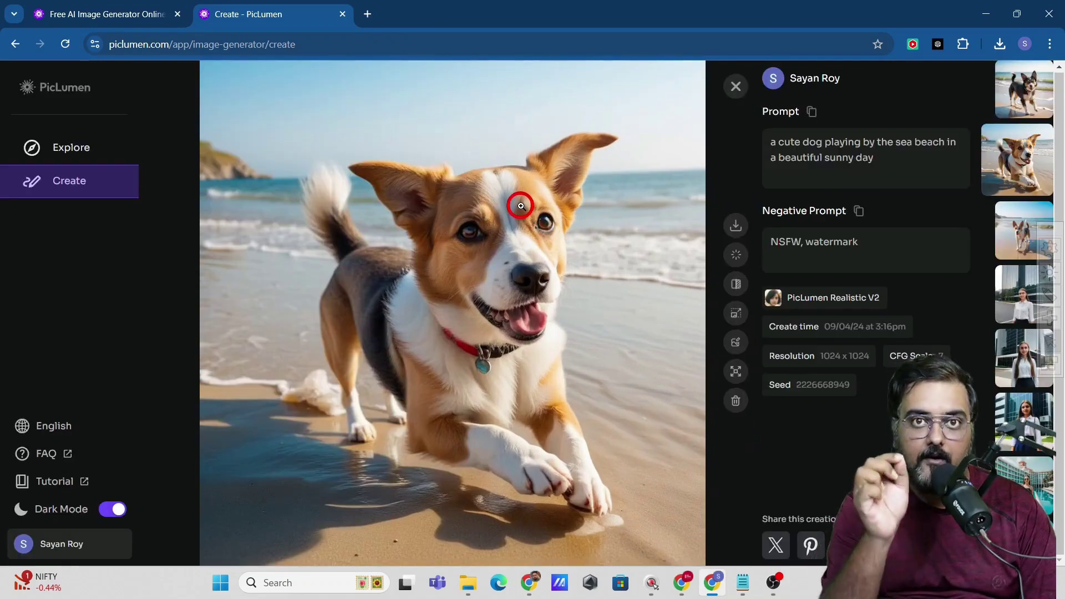
pyautogui.click(734, 89)
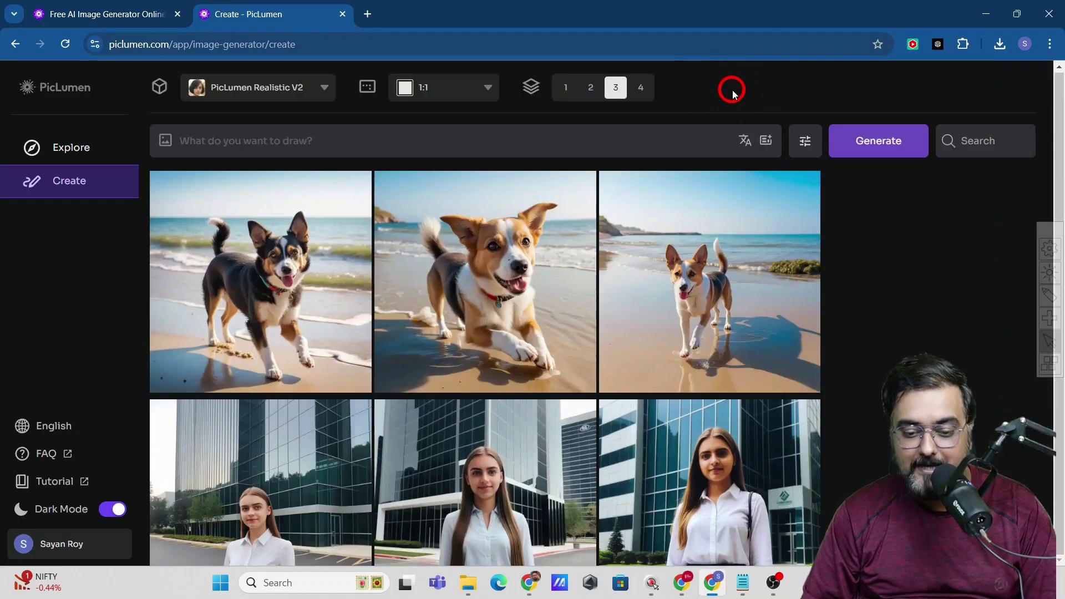
pyautogui.click(659, 291)
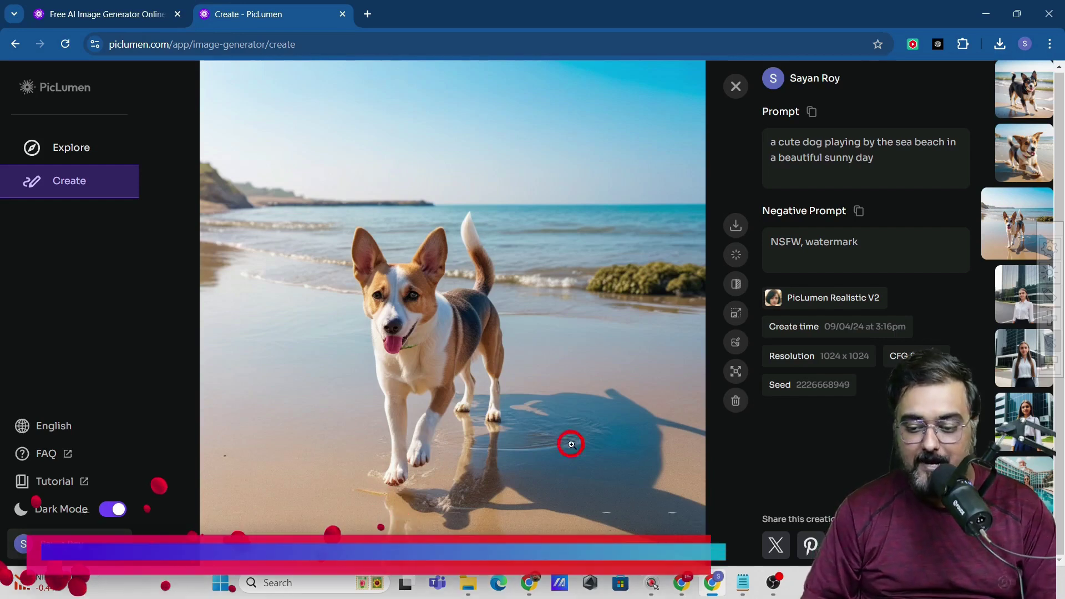
pyautogui.click(736, 86)
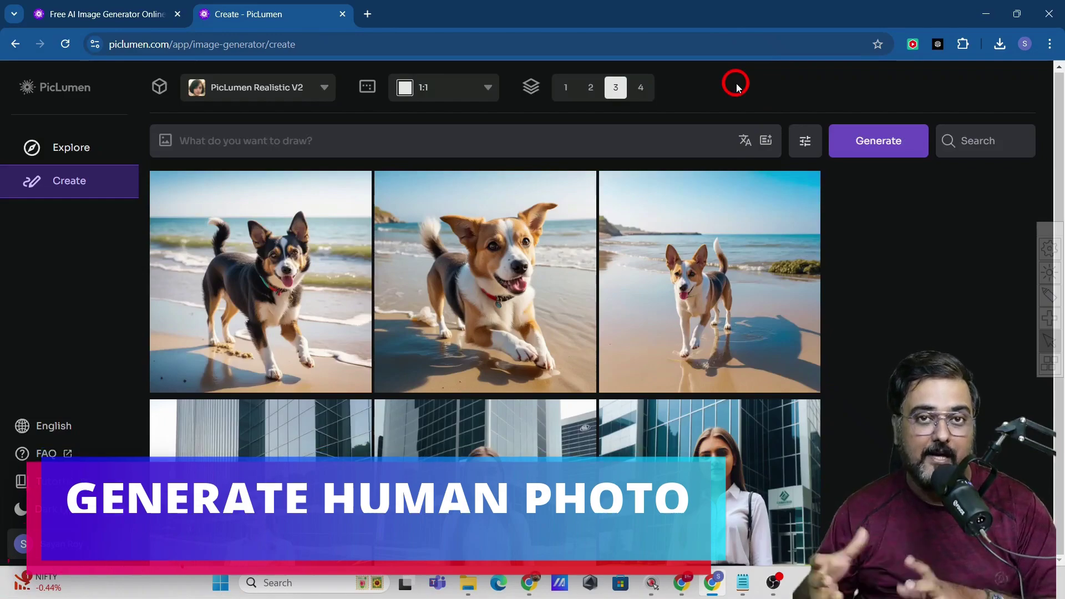
# - Paste the prompt 'a beautiful indian lady aged about 20 in traditional red saree facing the camera'
pyautogui.click(183, 141)
pyautogui.write('a beautiful indian lady aged about 20 in traditional red saree facing the camera')
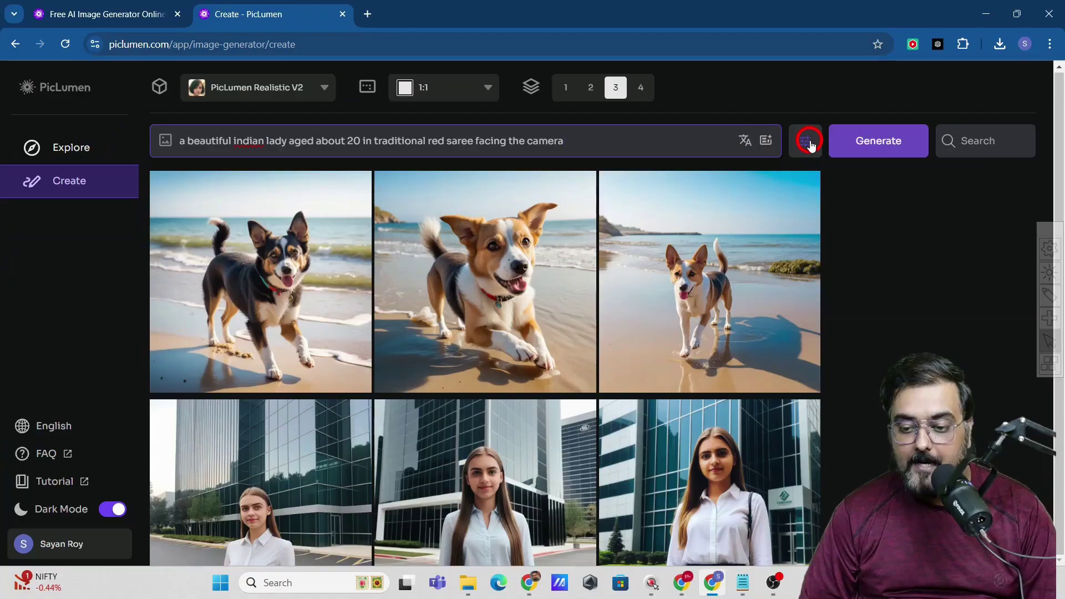
pyautogui.click(1051, 128)
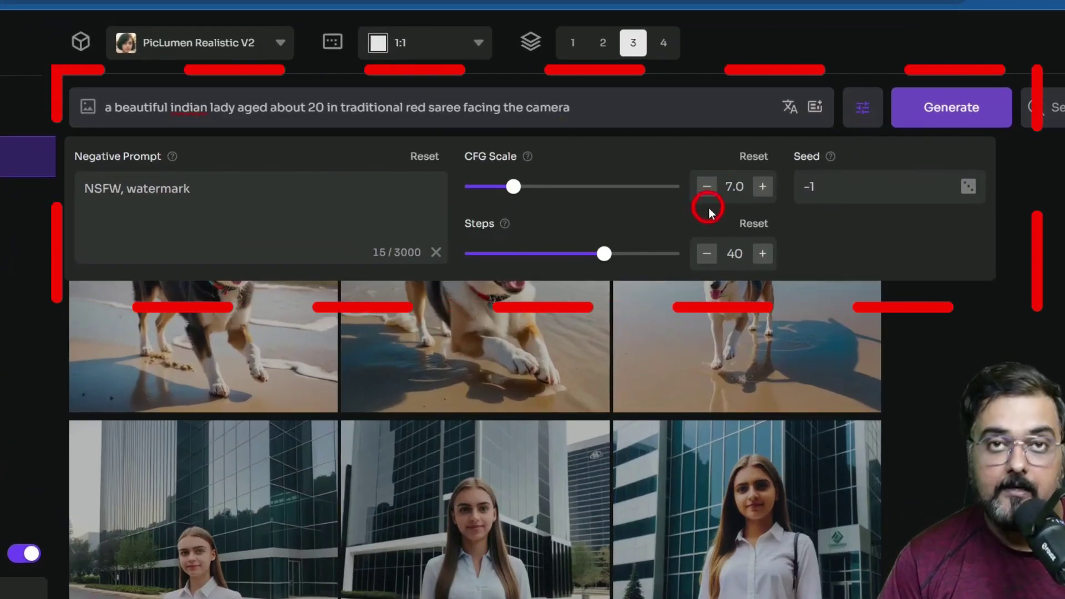
# - Generate three red saree portraits and inspect the first one's details before closing the view
pyautogui.click(919, 109)
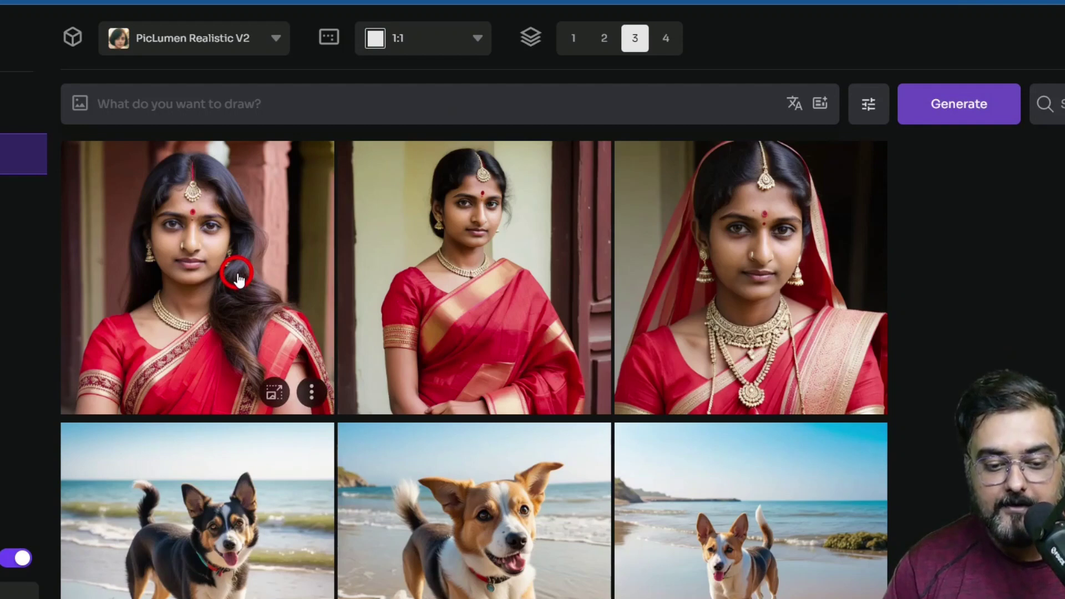
pyautogui.click(237, 269)
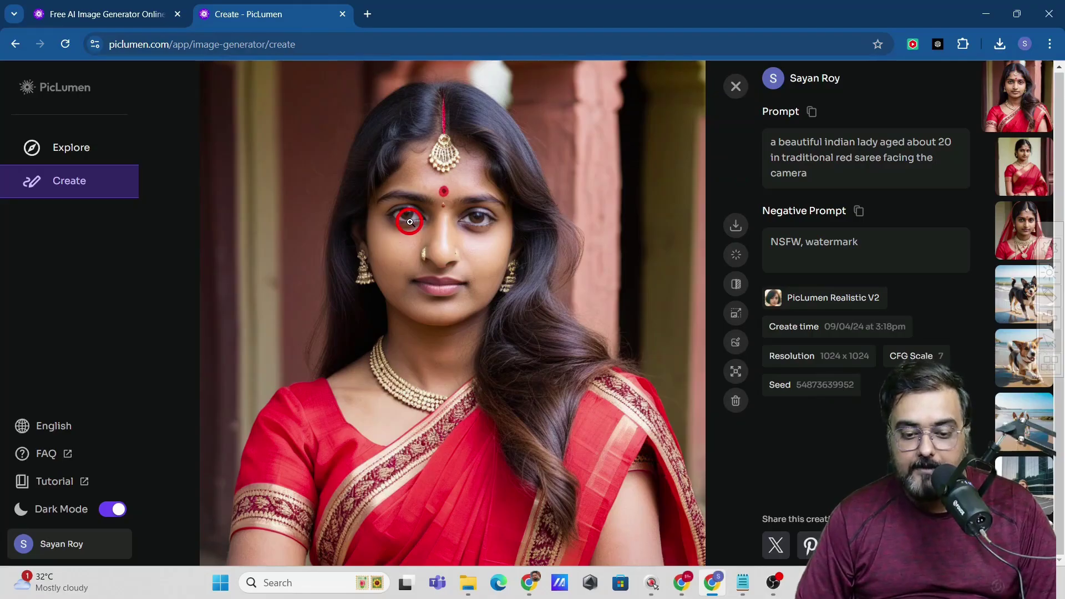
pyautogui.rightClick(410, 221)
pyautogui.click(450, 254)
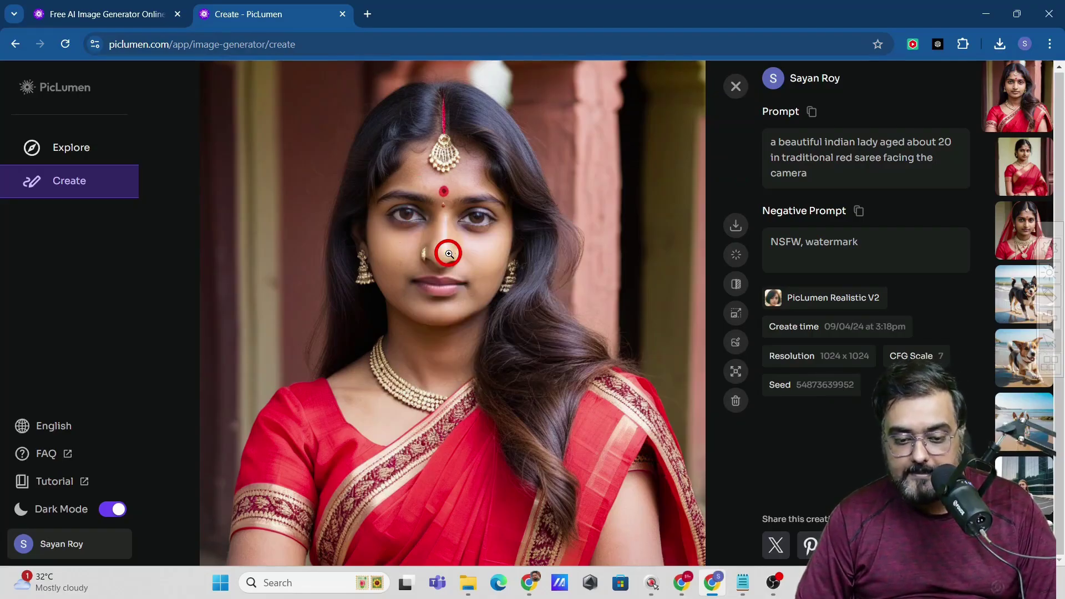
pyautogui.press('Escape')
pyautogui.click(313, 141)
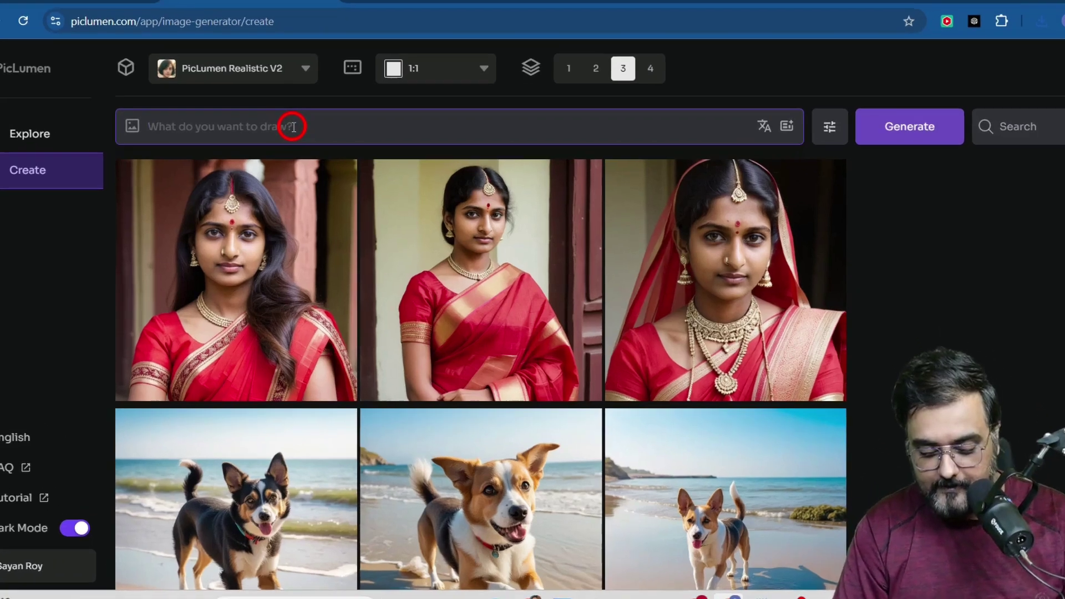
# - Paste the doctor-gown prompt and make the Consistent Indian Character Piclumen image the only reference
pyautogui.write('use the same lady in a doctor gown in front of a hospital')
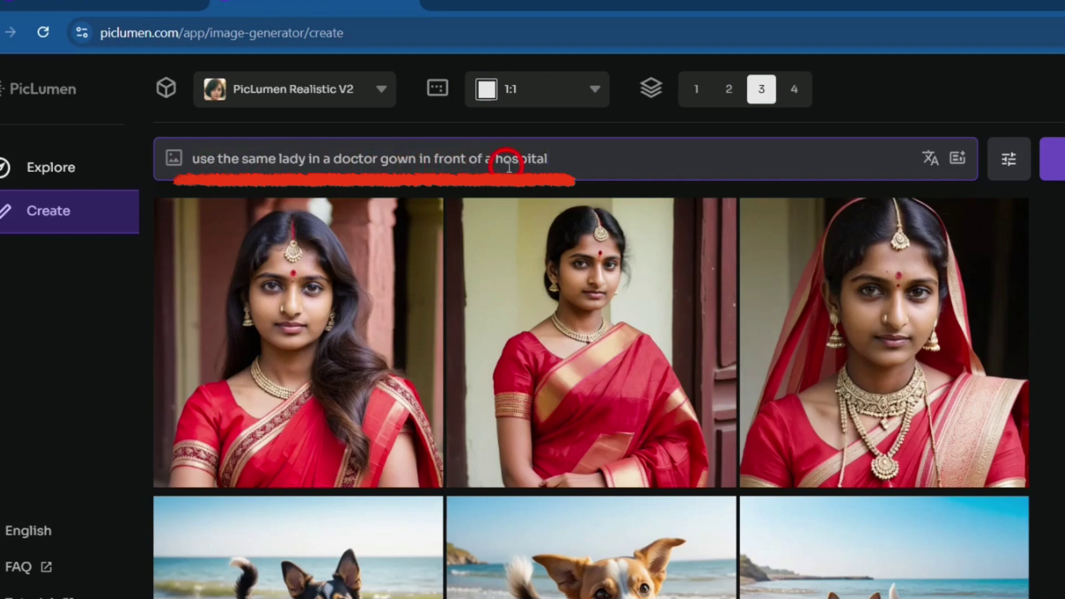
pyautogui.click(174, 160)
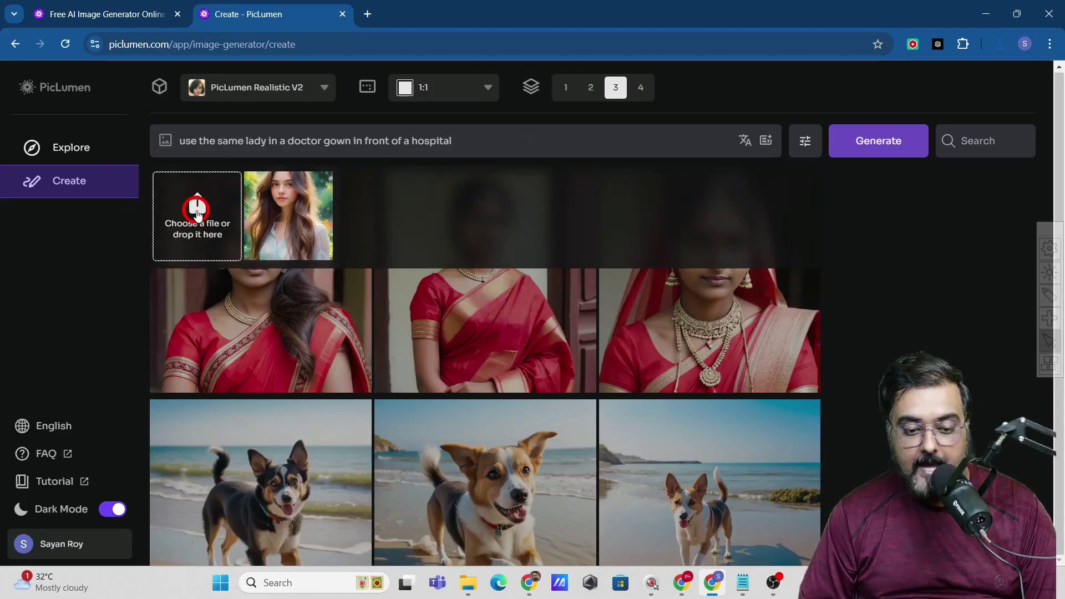
pyautogui.click(215, 252)
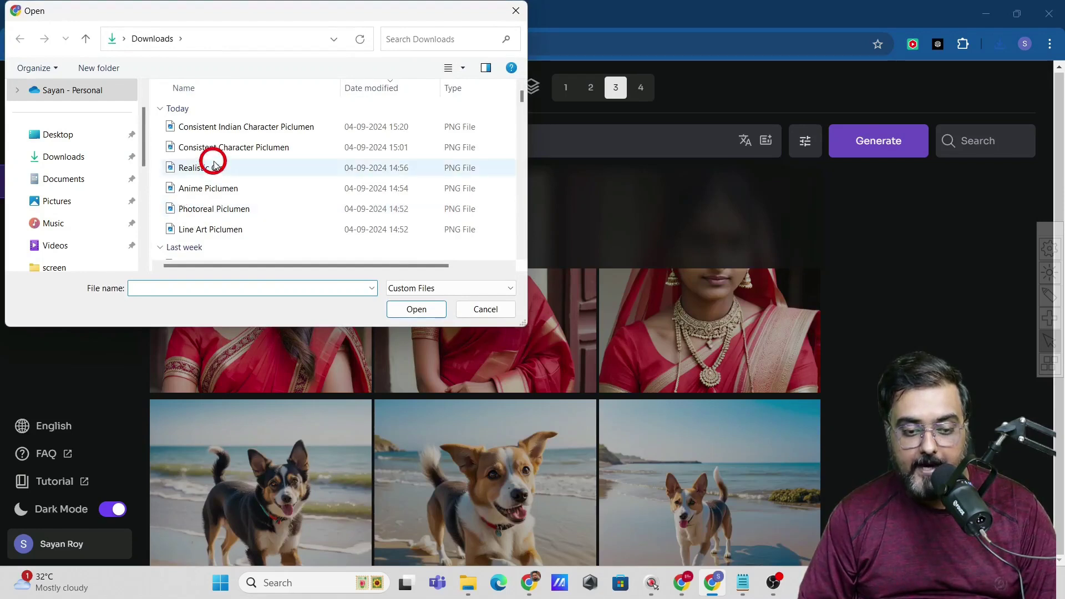
pyautogui.doubleClick(216, 128)
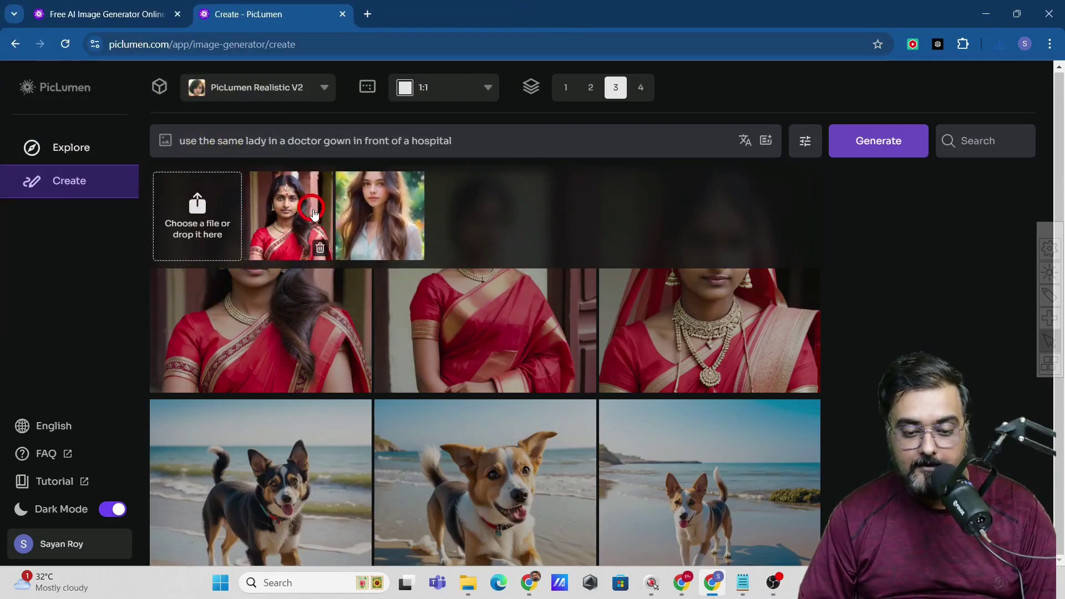
pyautogui.click(409, 246)
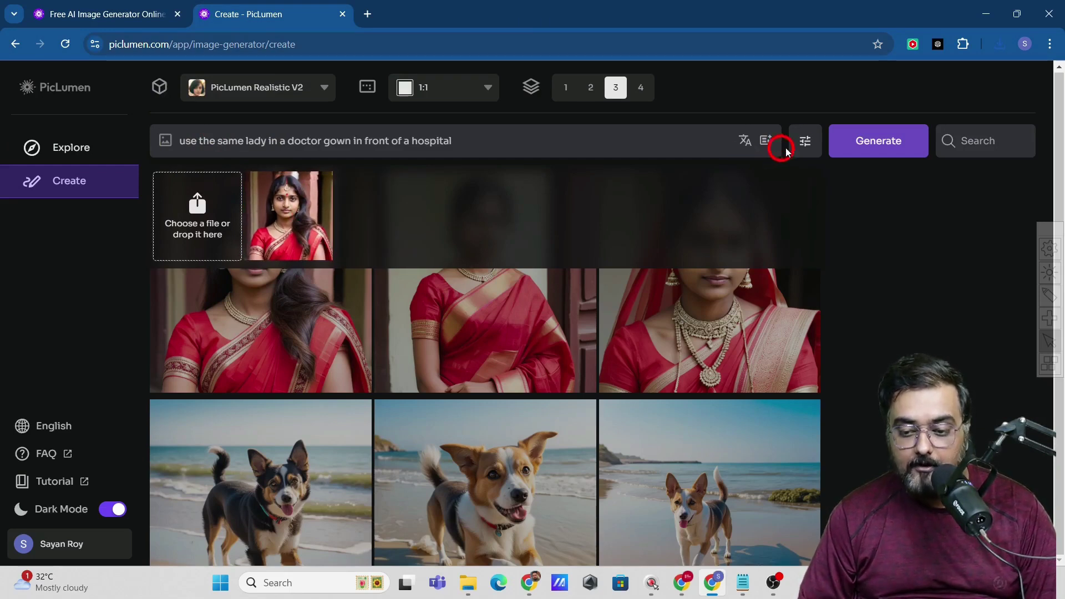
pyautogui.click(802, 143)
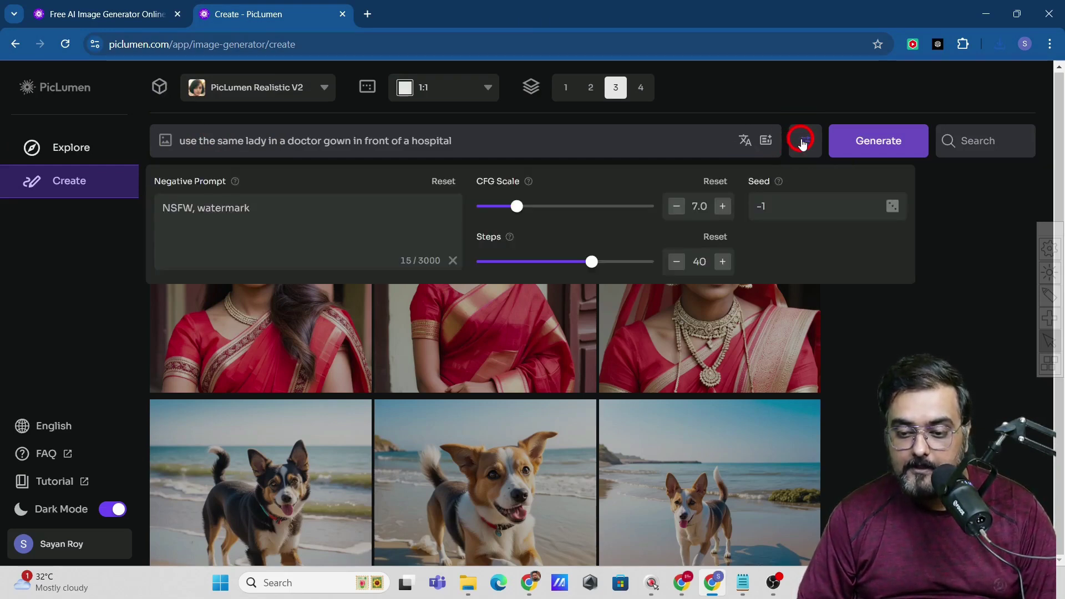
pyautogui.doubleClick(764, 205)
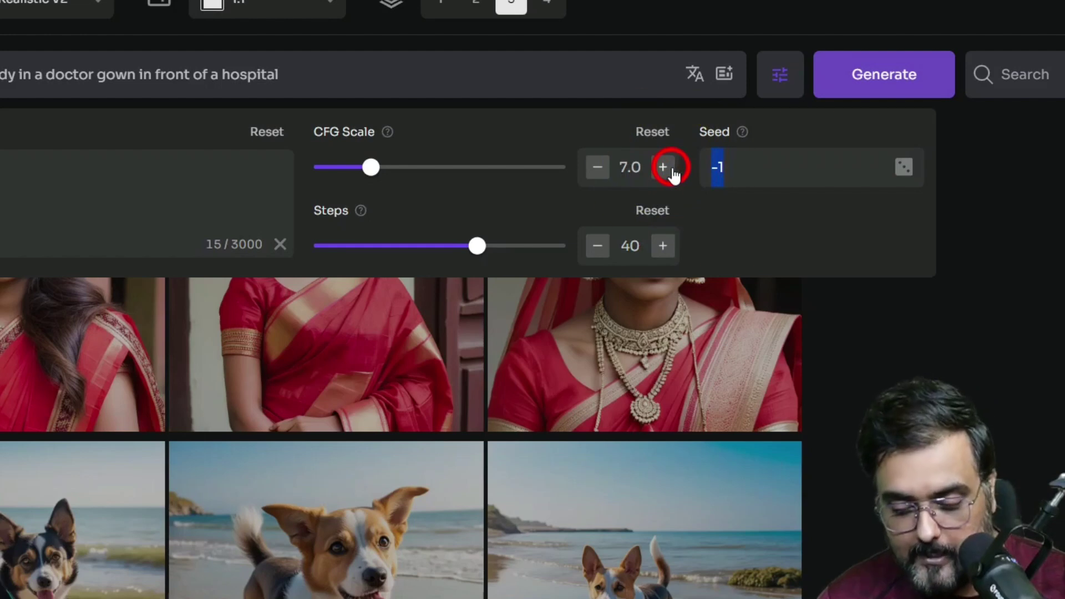
pyautogui.hotkey('ctrl', 'v')
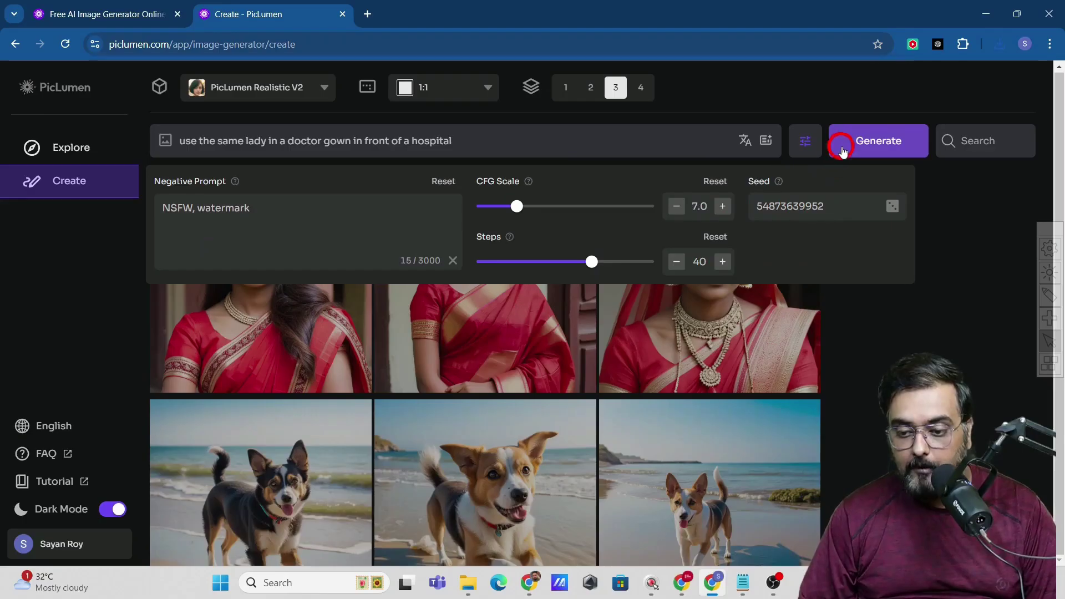
pyautogui.click(842, 149)
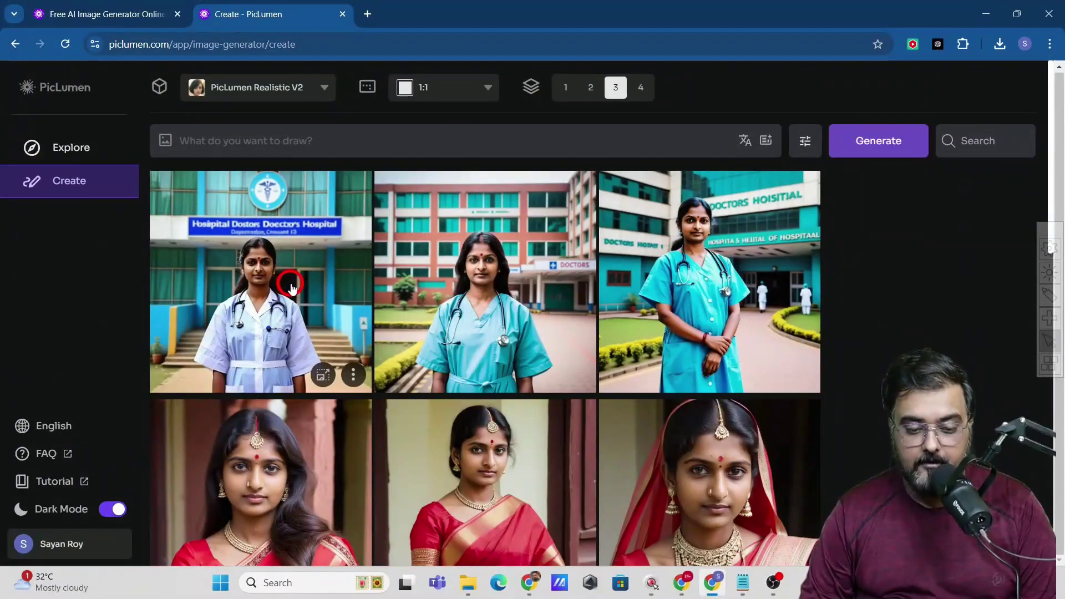
pyautogui.click(288, 284)
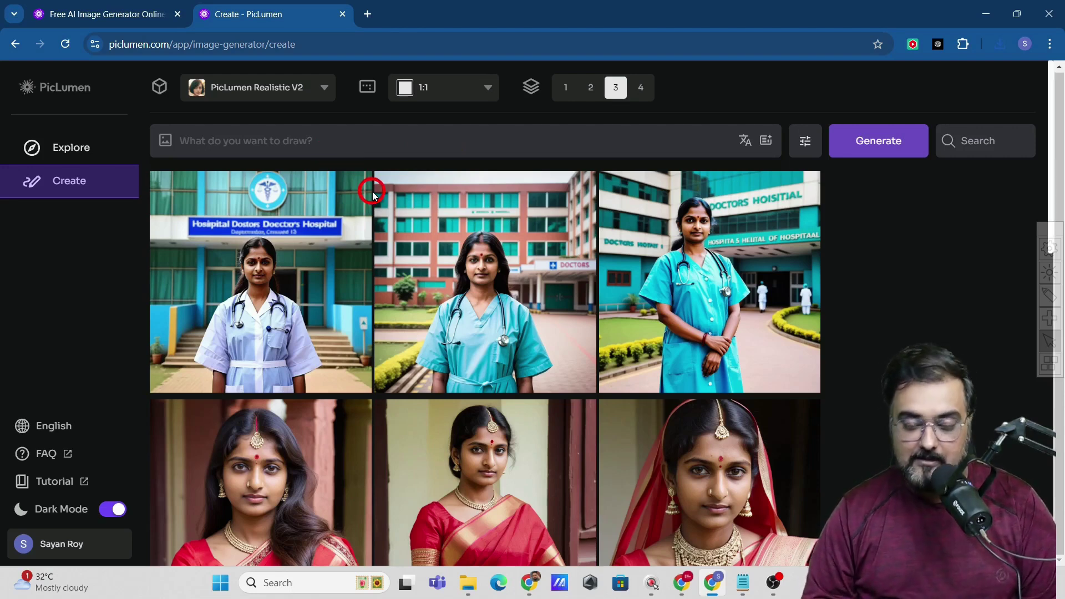
pyautogui.click(224, 133)
pyautogui.write('Enchanting girl portrait, braided hair, Renaissance style, rich colors, detailed clothing, serene expression, classical background, soft lighting, hd quality --ar 2:3 --v 6.0')
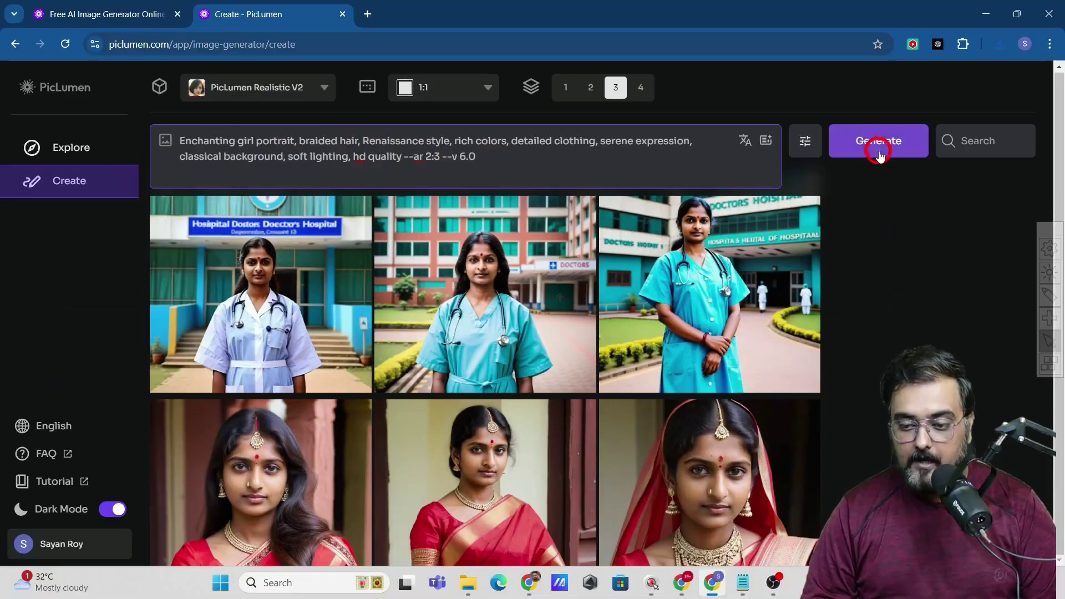
# - Generate the Renaissance portraits and view the first two braided-girl portraits in detail
pyautogui.click(872, 142)
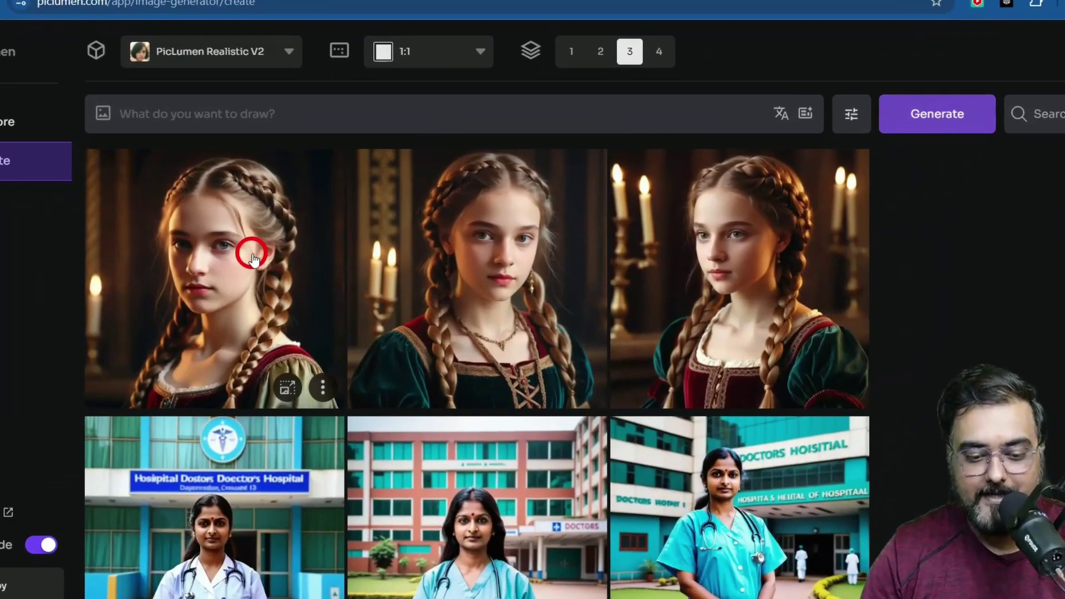
pyautogui.click(252, 254)
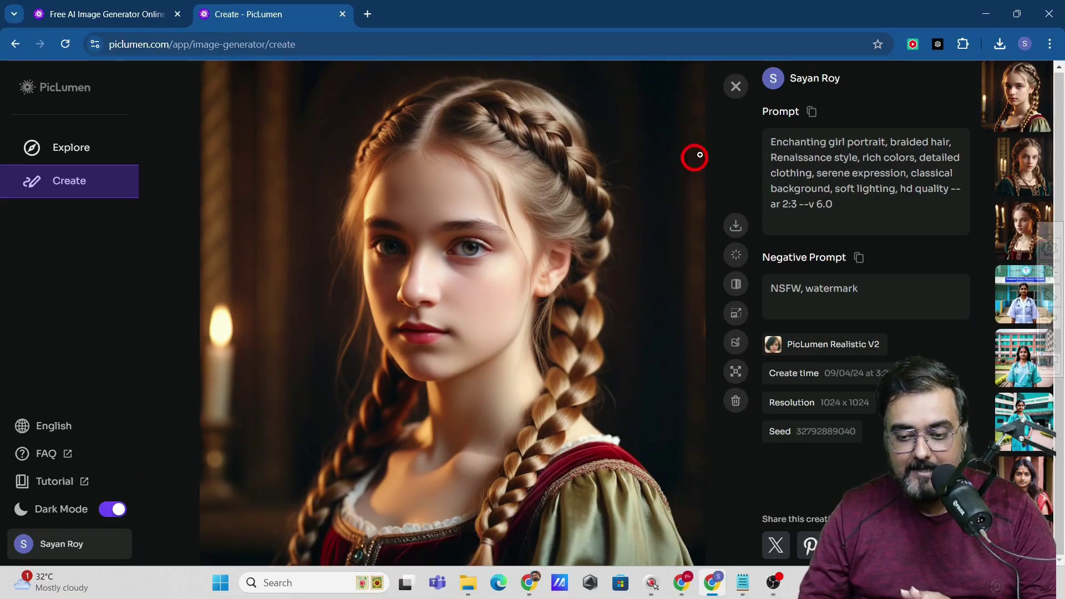
pyautogui.click(734, 87)
pyautogui.click(482, 241)
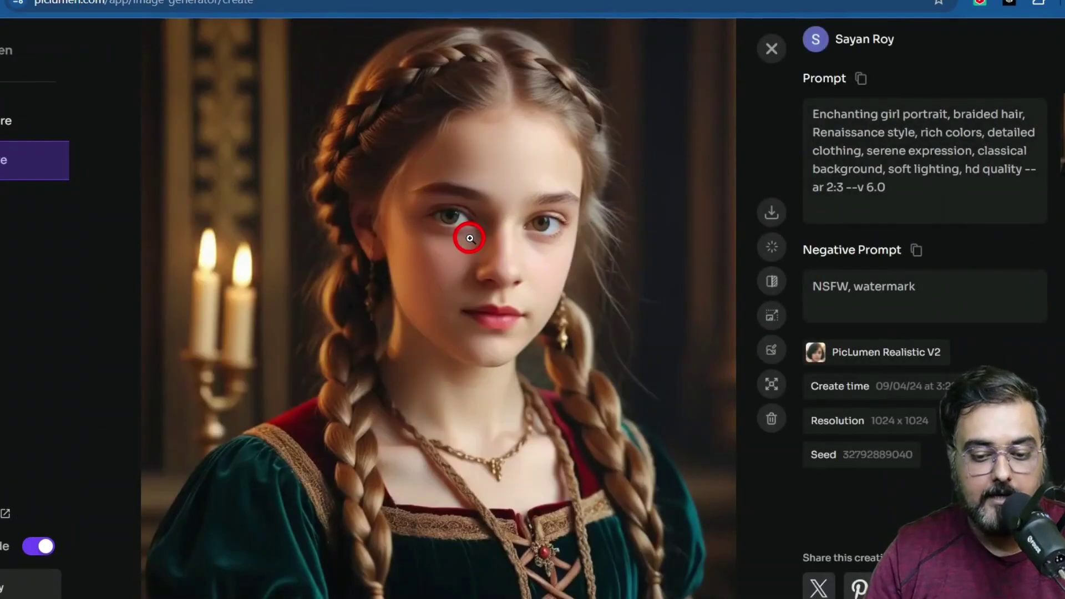
pyautogui.click(772, 50)
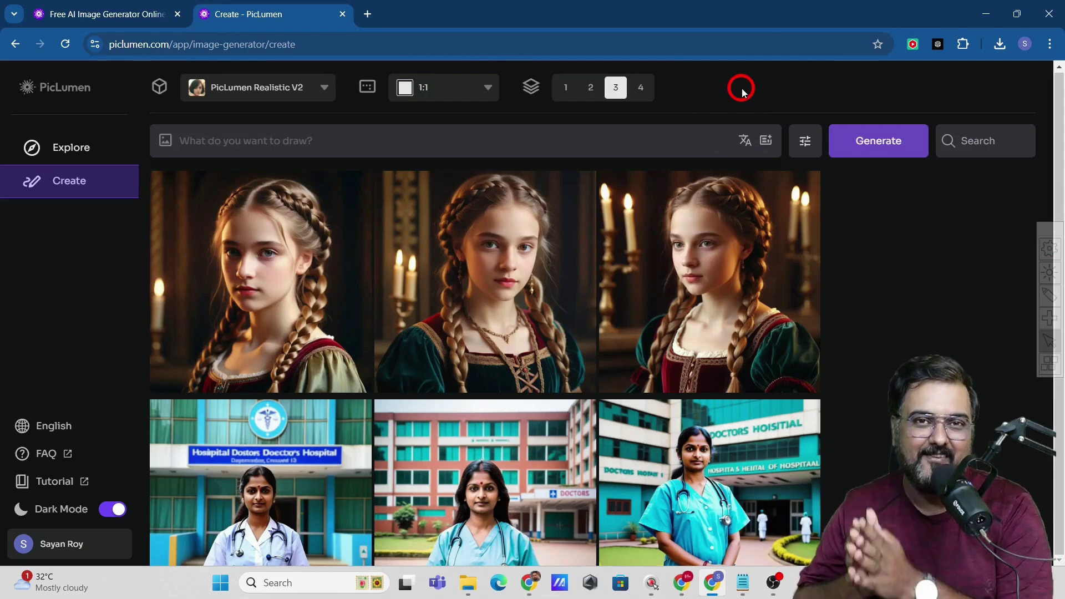
# - Switch to PicLumen Anime V2 and generate from the pasted manga boy and puppy prompt
pyautogui.click(325, 89)
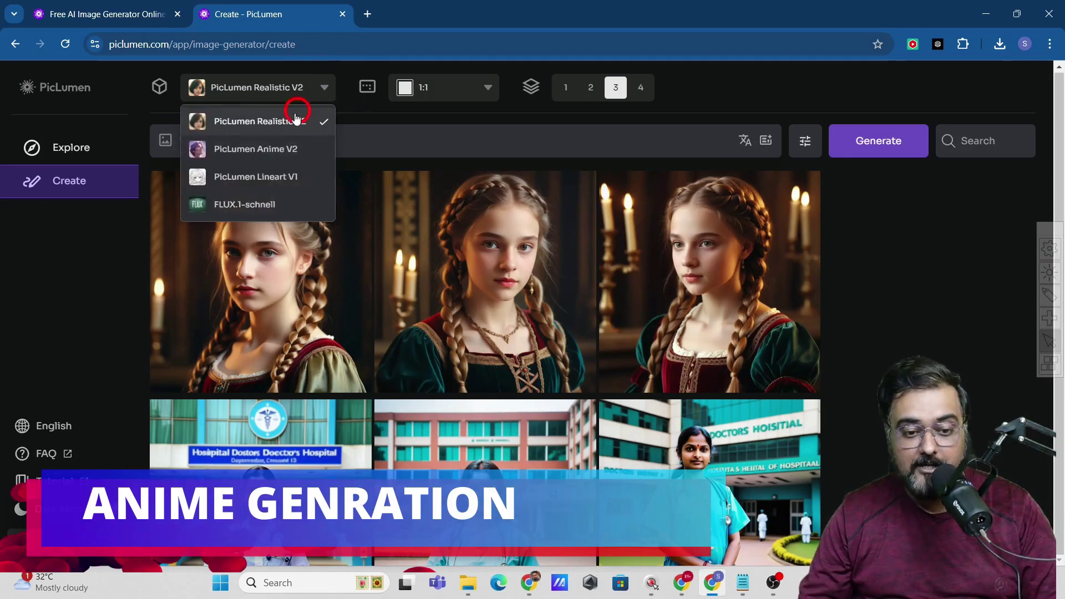
pyautogui.click(256, 157)
pyautogui.click(309, 146)
pyautogui.write('Cute manga boy with messy blonde hair and blue eyes, wearing a t-shirt and shorts, playing with a puppy in a sunny park, vibrant colors, hd quality ,')
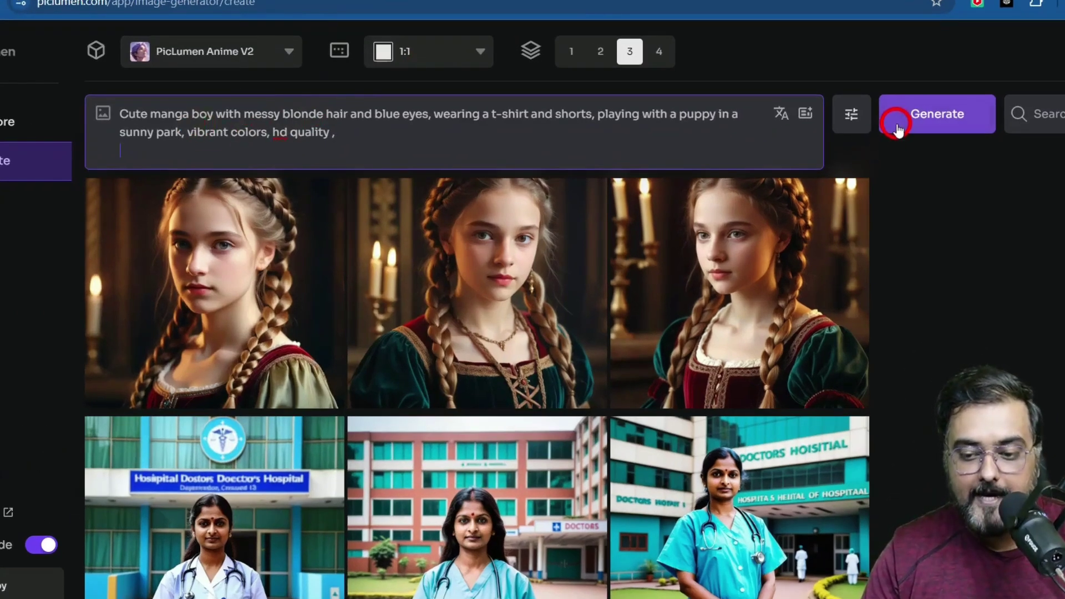
pyautogui.click(897, 127)
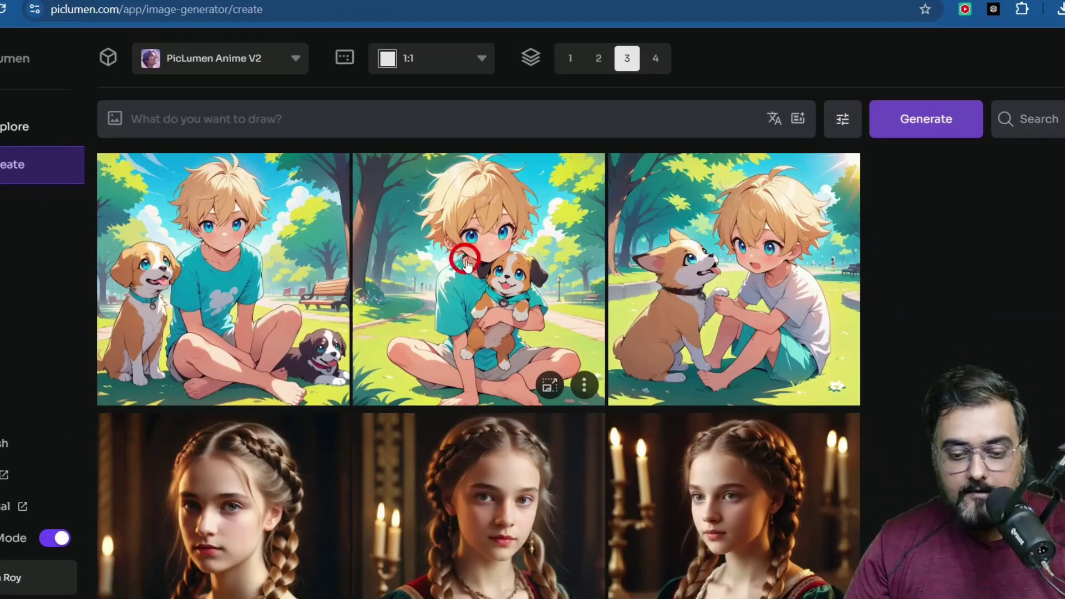
# - Preview each of the three boy-and-puppy images in the detail view
pyautogui.click(248, 243)
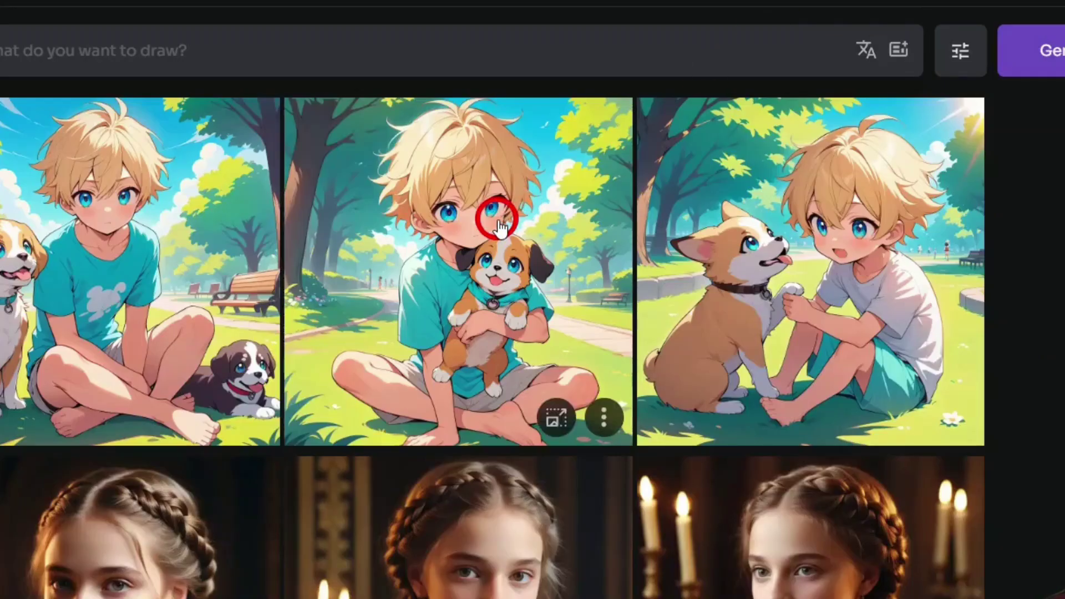
pyautogui.click(492, 214)
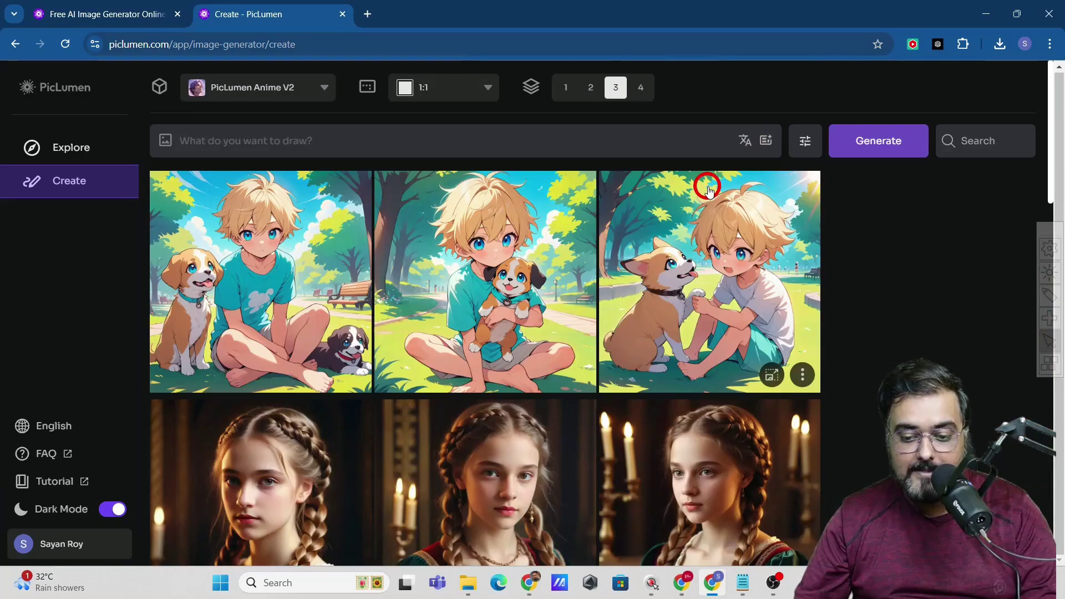
pyautogui.click(706, 183)
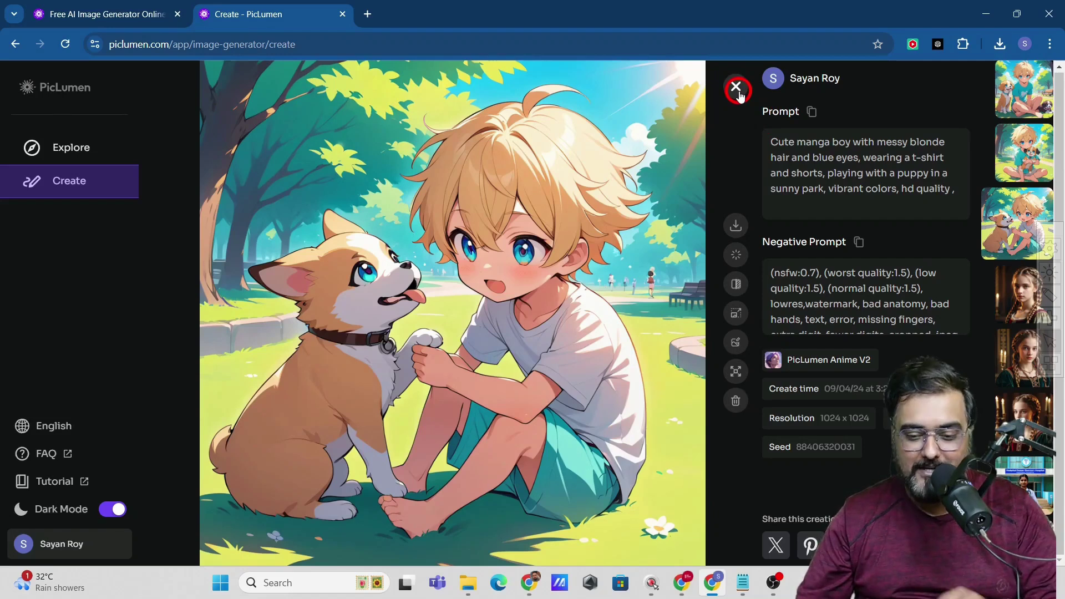
pyautogui.click(737, 89)
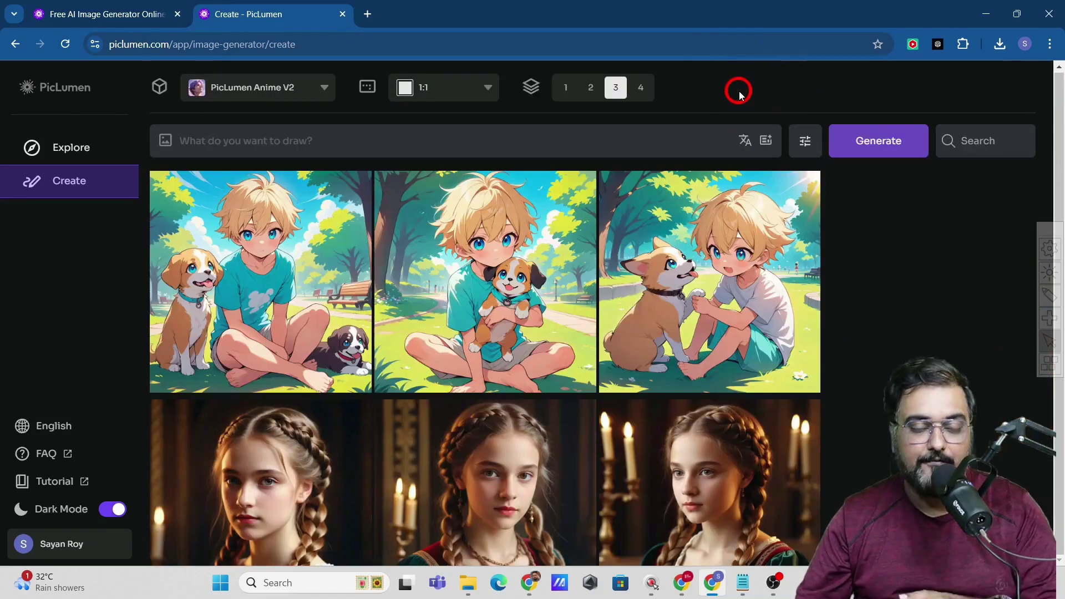
# - Switch the model to PicLumen Lineart V1 and paste the manga boy and puppy prompt
pyautogui.click(324, 89)
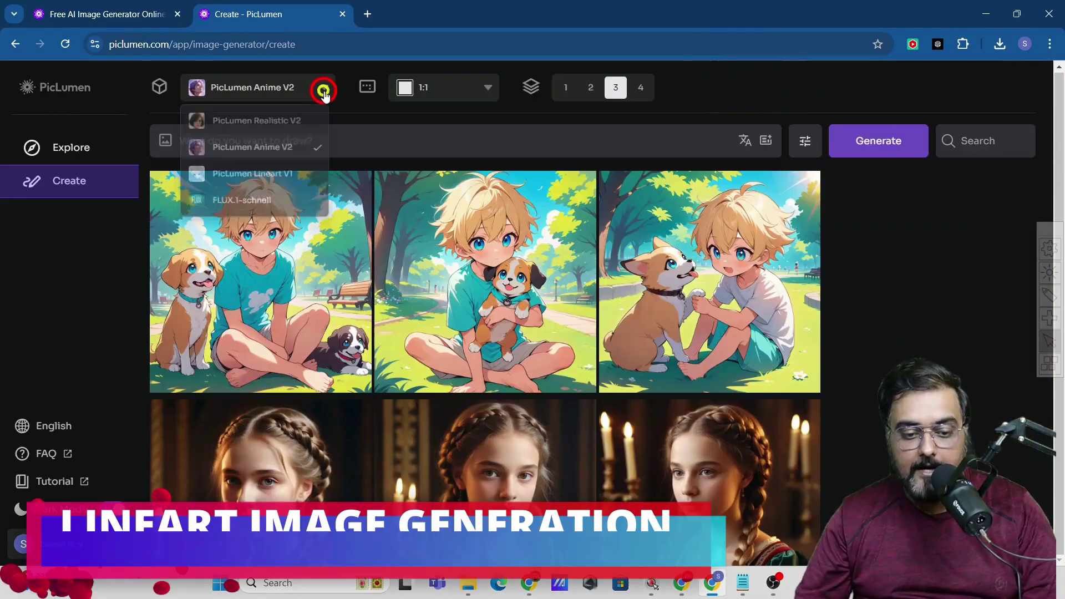
pyautogui.click(240, 180)
pyautogui.click(255, 143)
pyautogui.write('Cute manga boy with messy blonde hair and blue eyes, wearing a t-shirt and shorts, playing with a puppy in a sunny park, vibrant colors, hd quality ,')
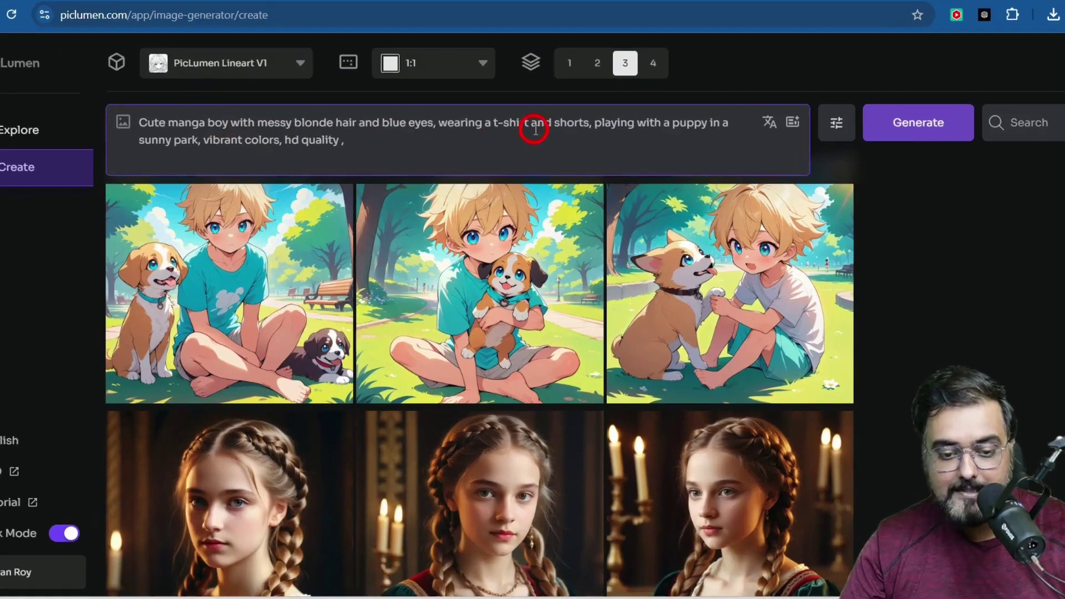
# - Generate three lineart images of the boy and puppy and preview one before returning
pyautogui.click(963, 102)
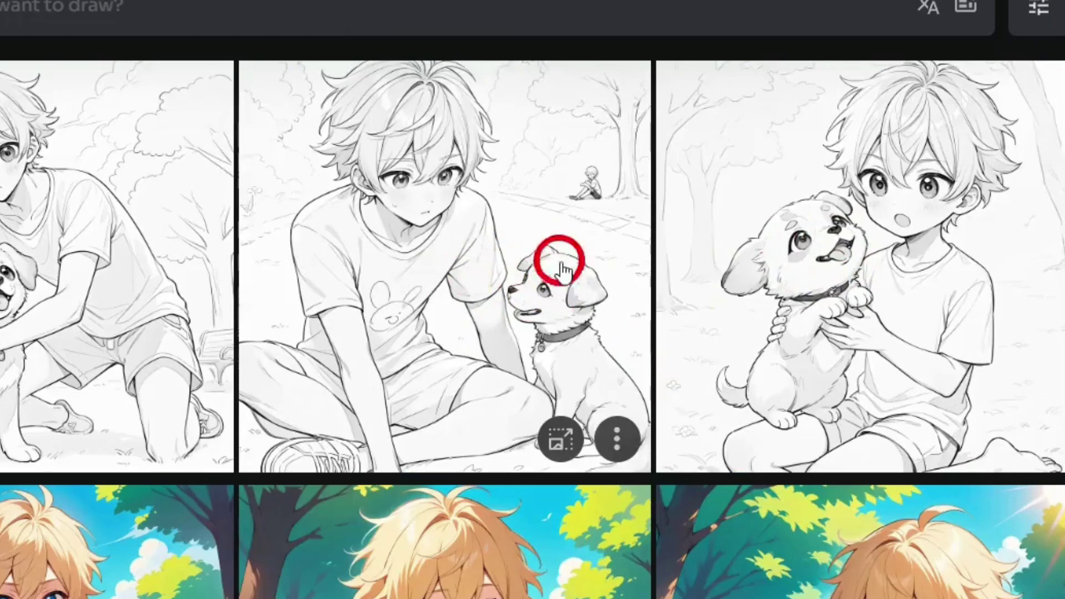
pyautogui.click(81, 237)
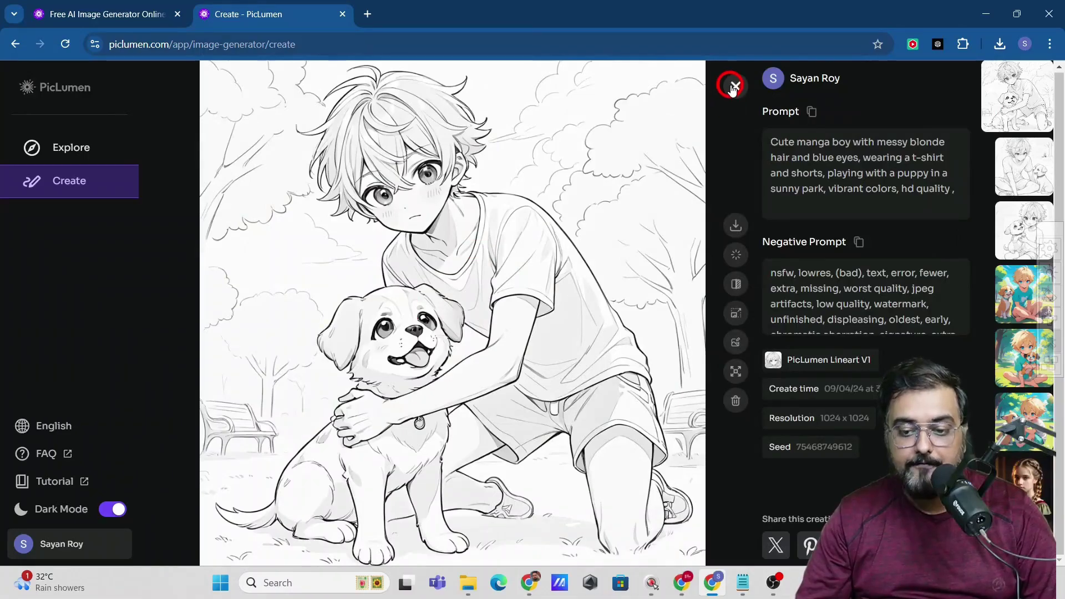
pyautogui.click(732, 86)
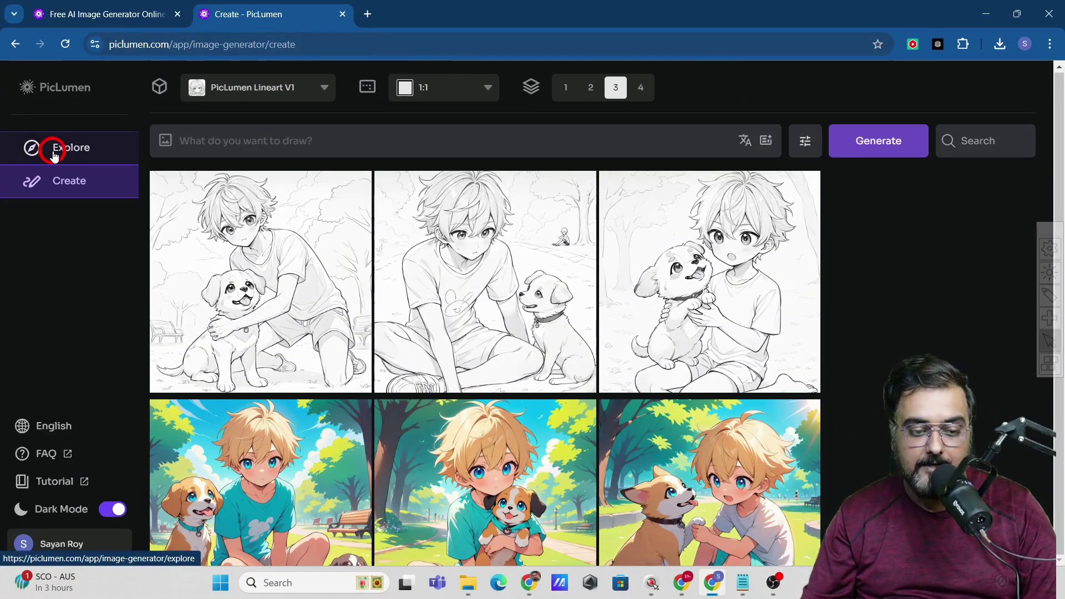
# - Open the flower-crowned girl portrait on the Explore page and copy its prompt
pyautogui.click(53, 154)
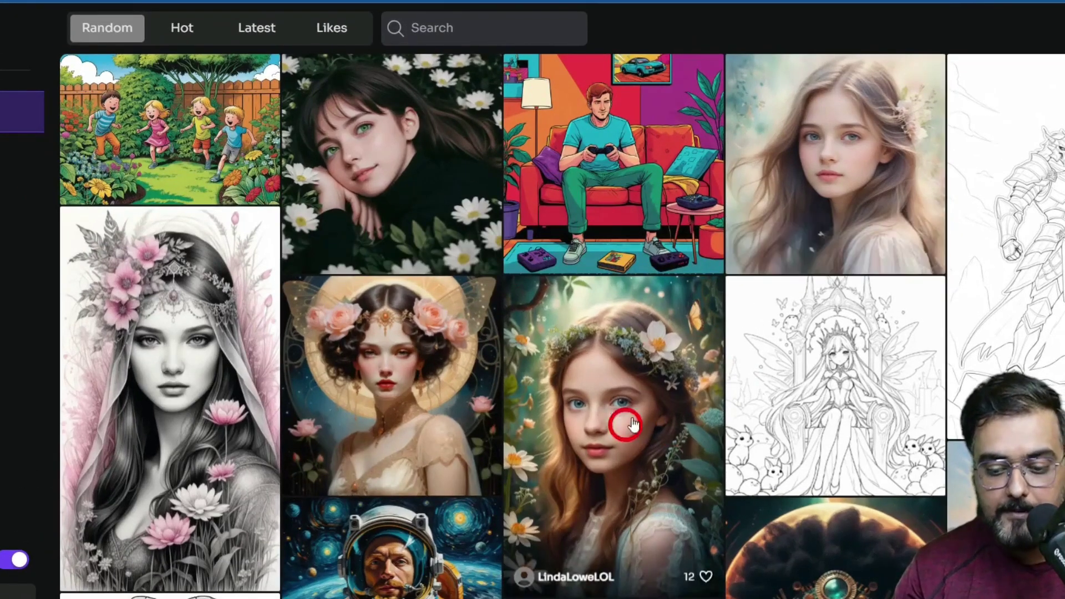
pyautogui.click(584, 393)
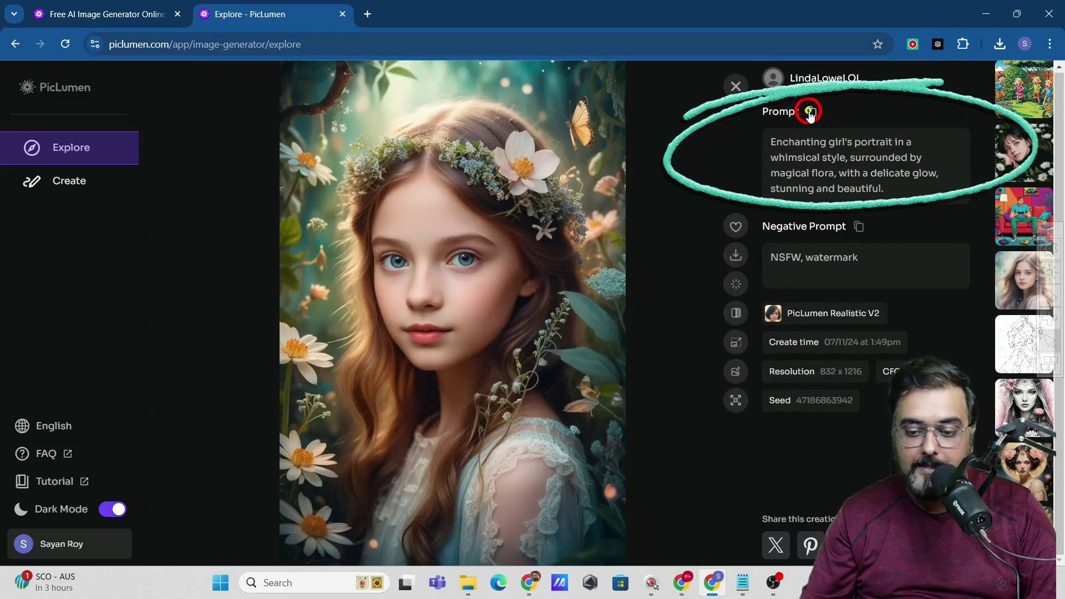
pyautogui.click(810, 111)
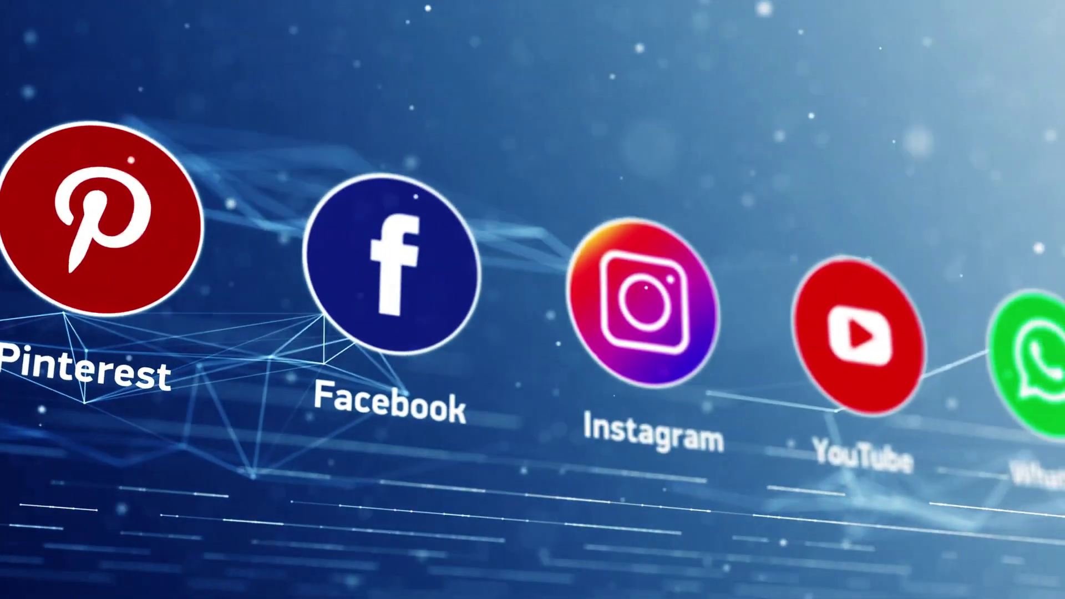
pyautogui.click(811, 111)
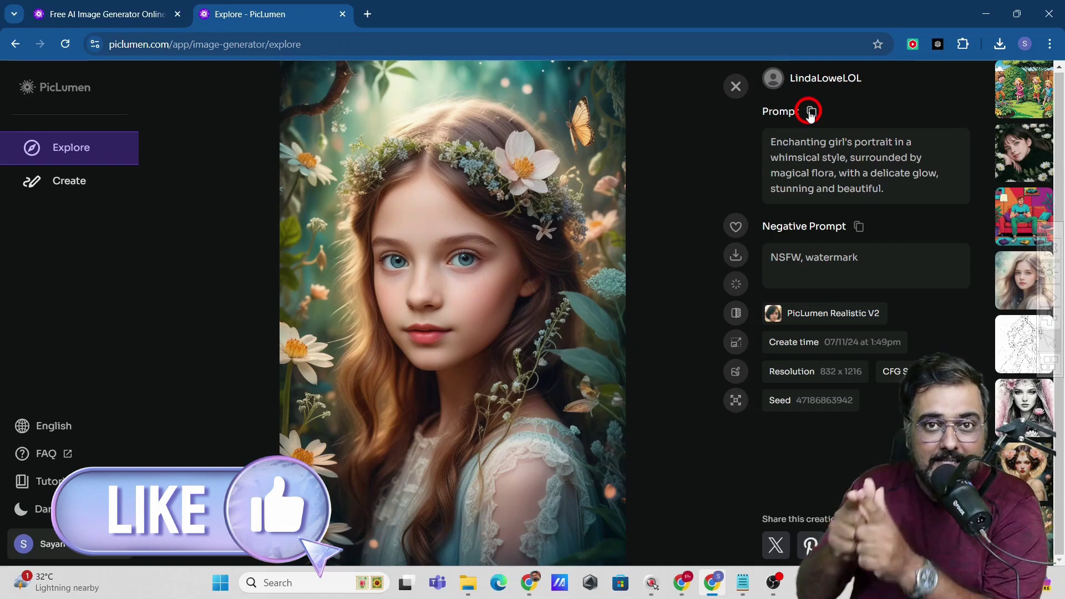